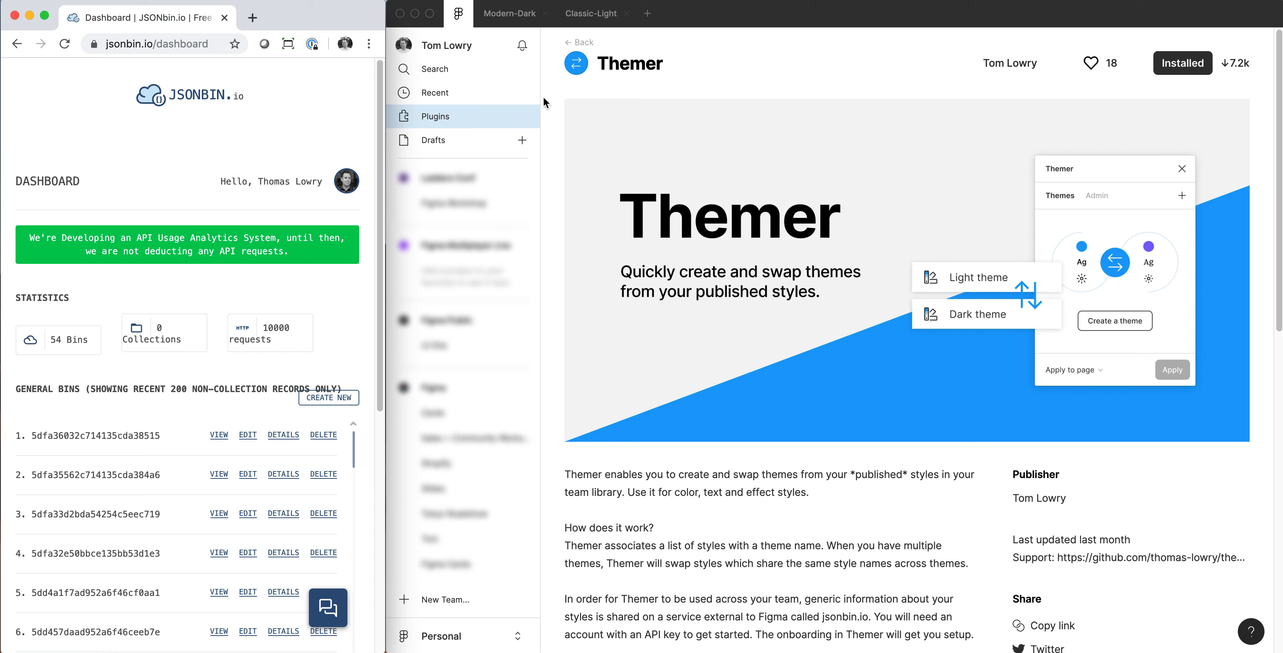
# Compare the local text, color and effect styles of the Modern-Dark and Classic-Light files, ending on Modern-Dark.
pyautogui.click(501, 20)
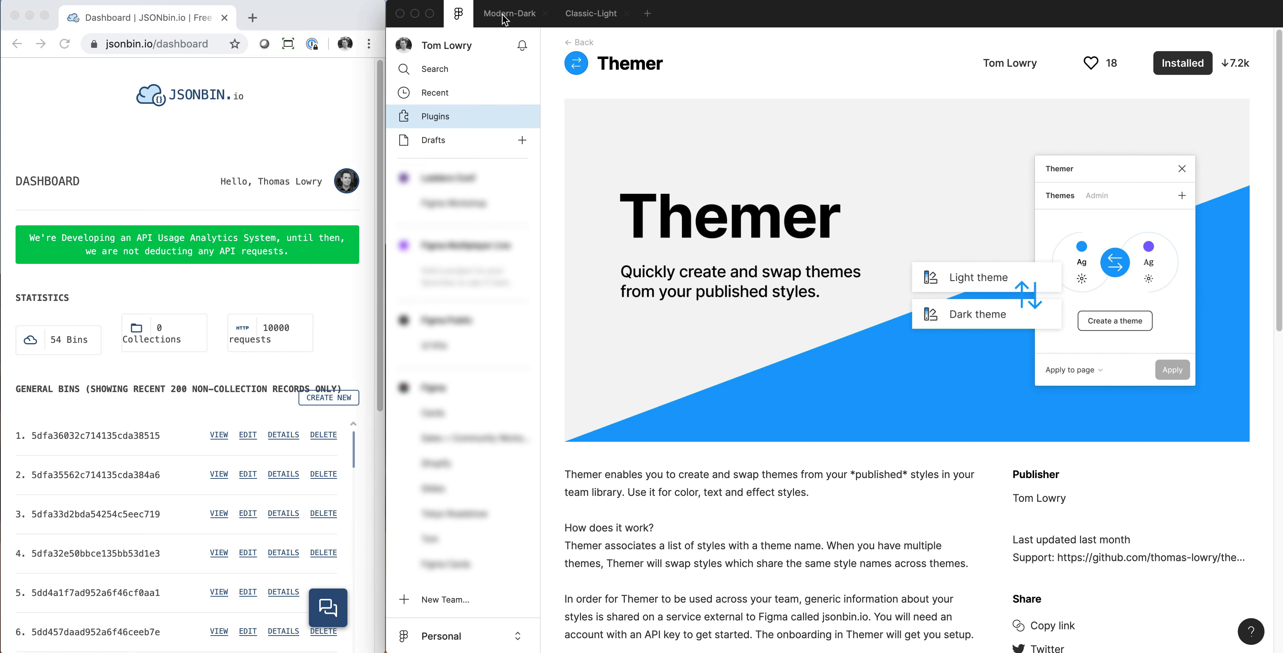
pyautogui.click(499, 20)
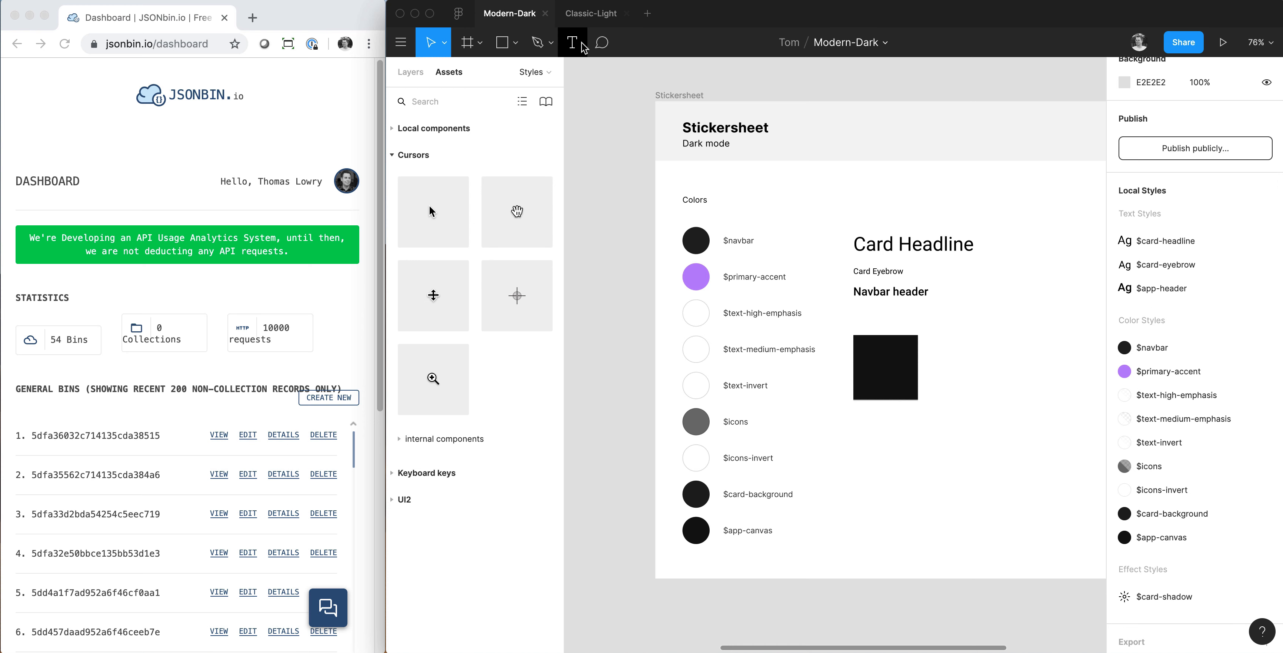
pyautogui.click(586, 19)
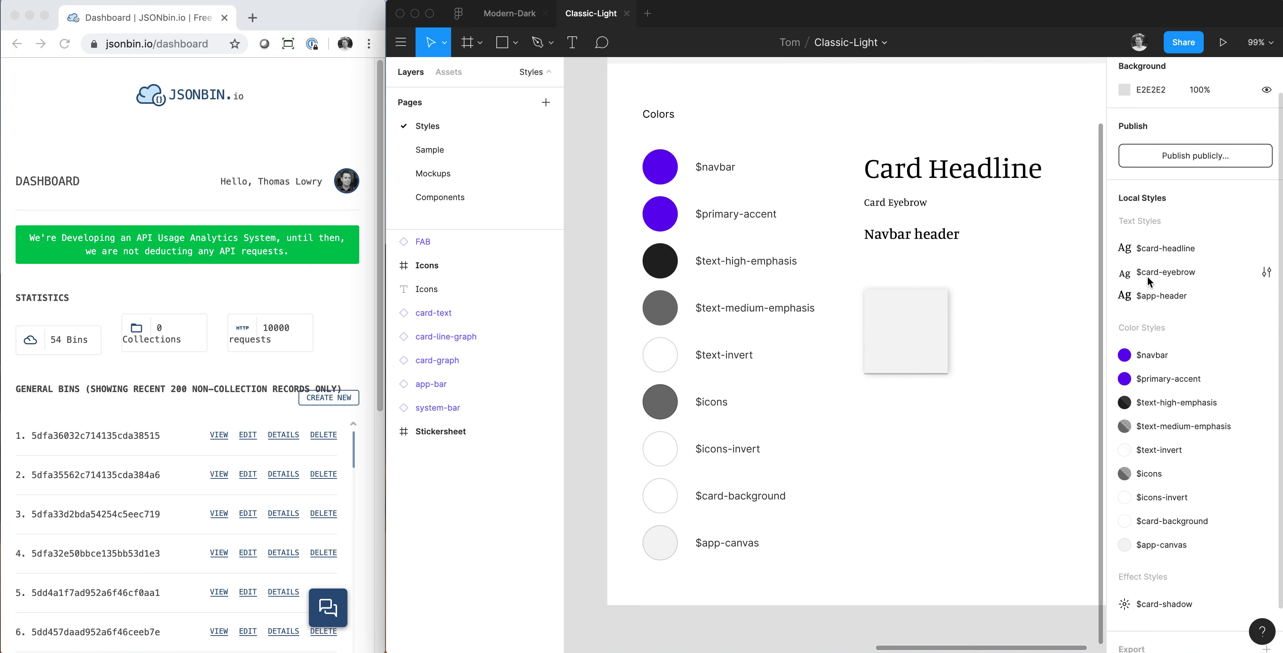
pyautogui.scroll(1, 953, 195)
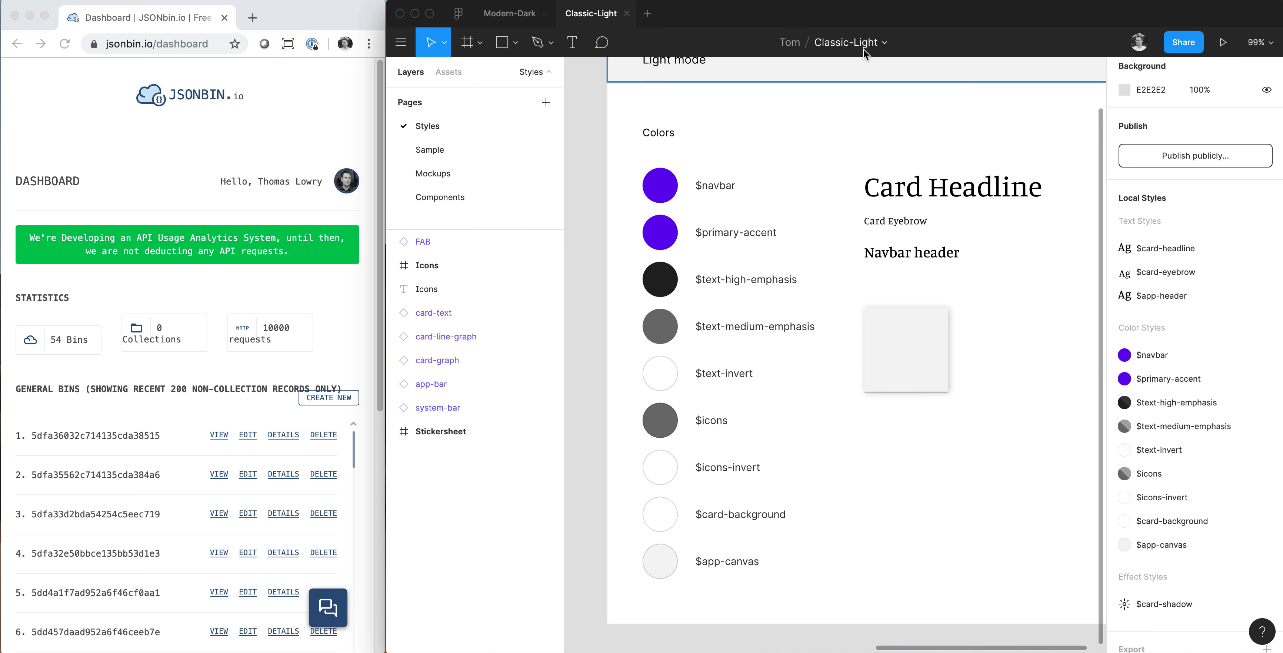
pyautogui.click(510, 14)
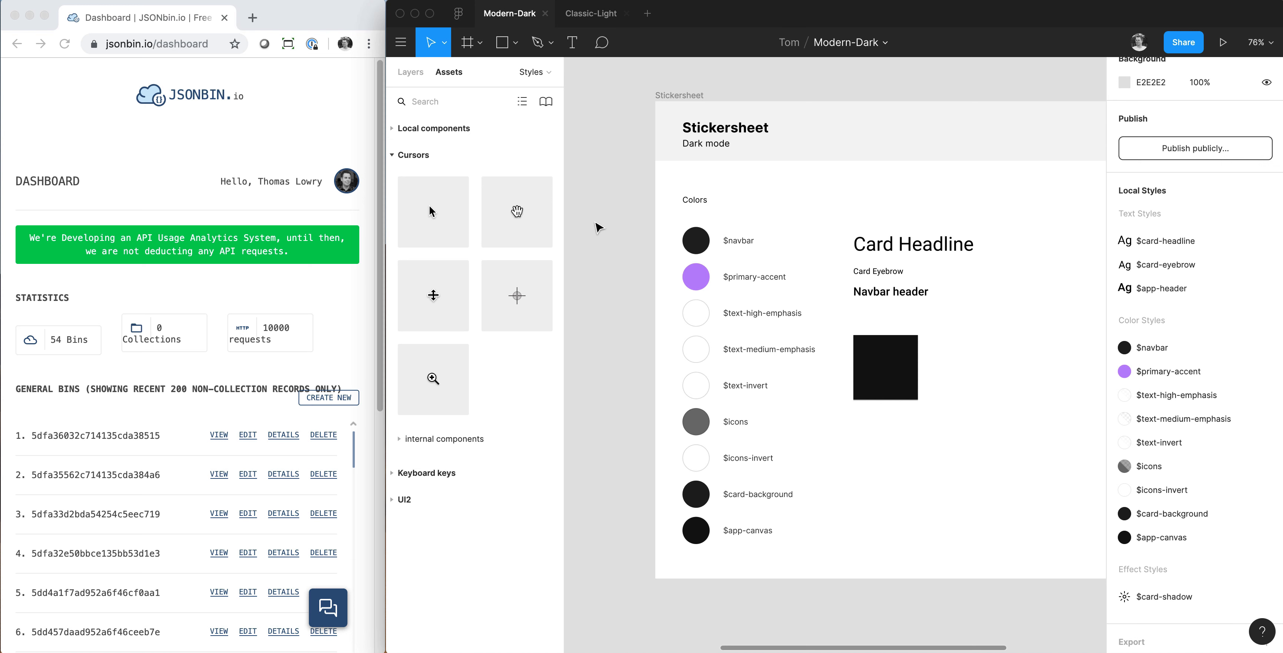
pyautogui.click(181, 143)
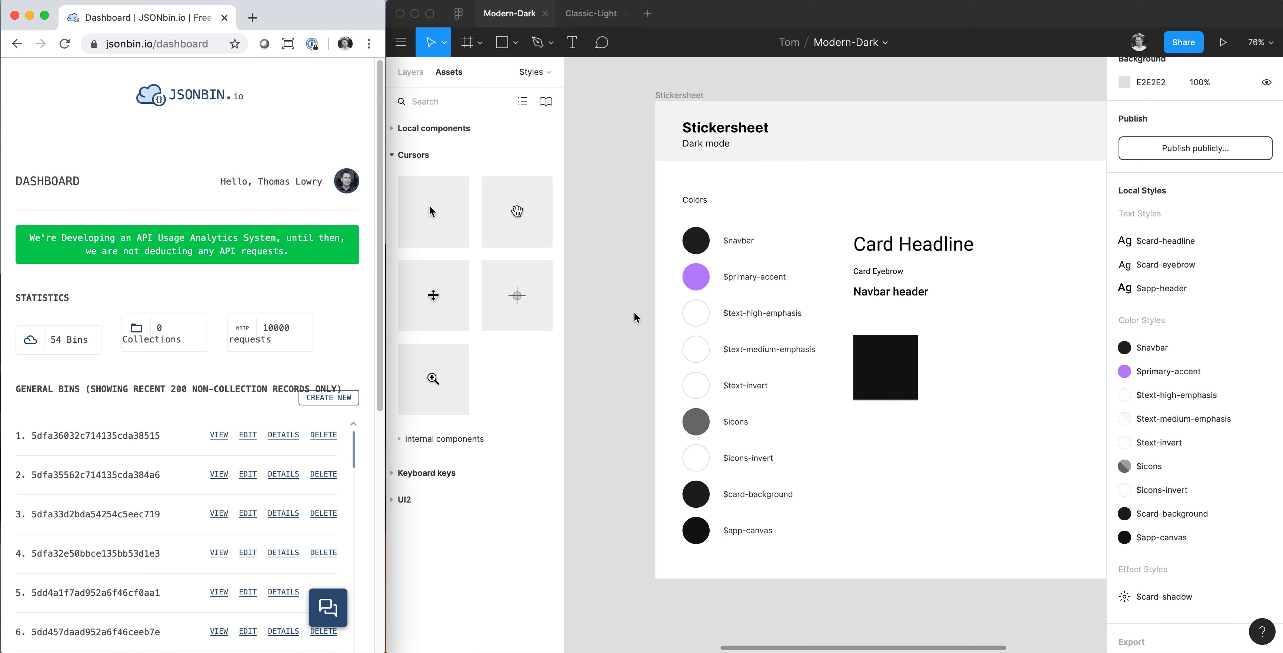
# Run the Themer plugin in the Modern-Dark file and go through its welcome tour to the configuration settings.
pyautogui.rightClick(624, 275)
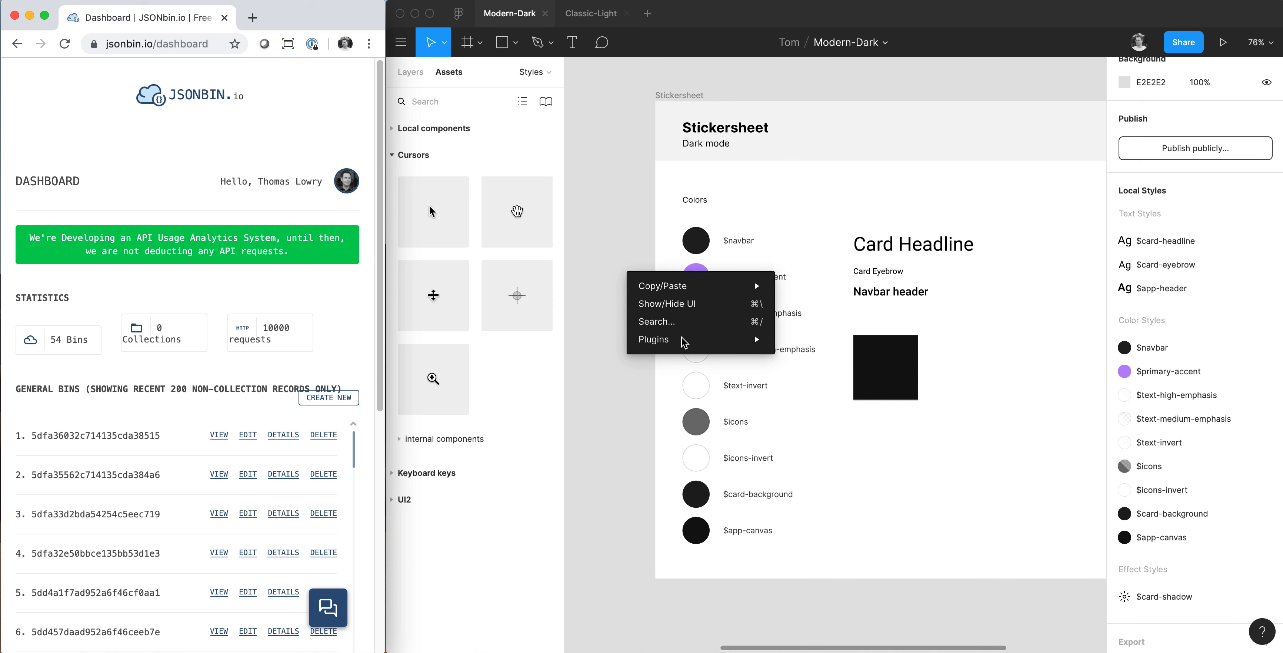
pyautogui.moveTo(677, 340)
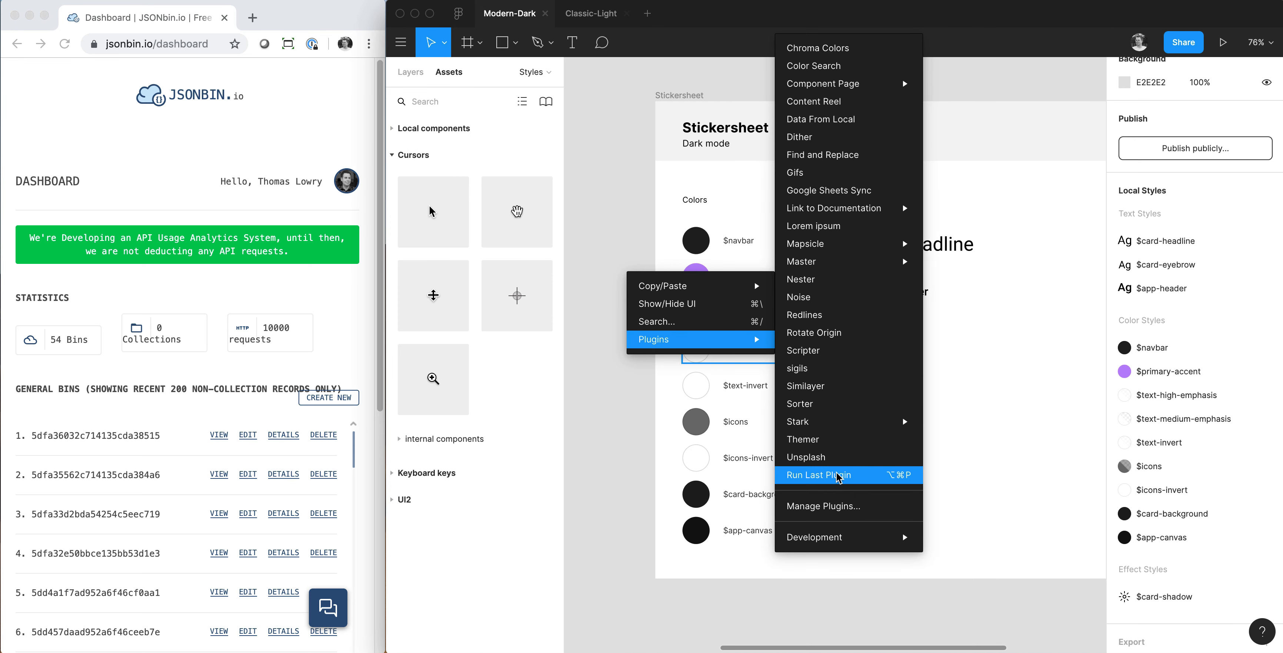
pyautogui.click(842, 440)
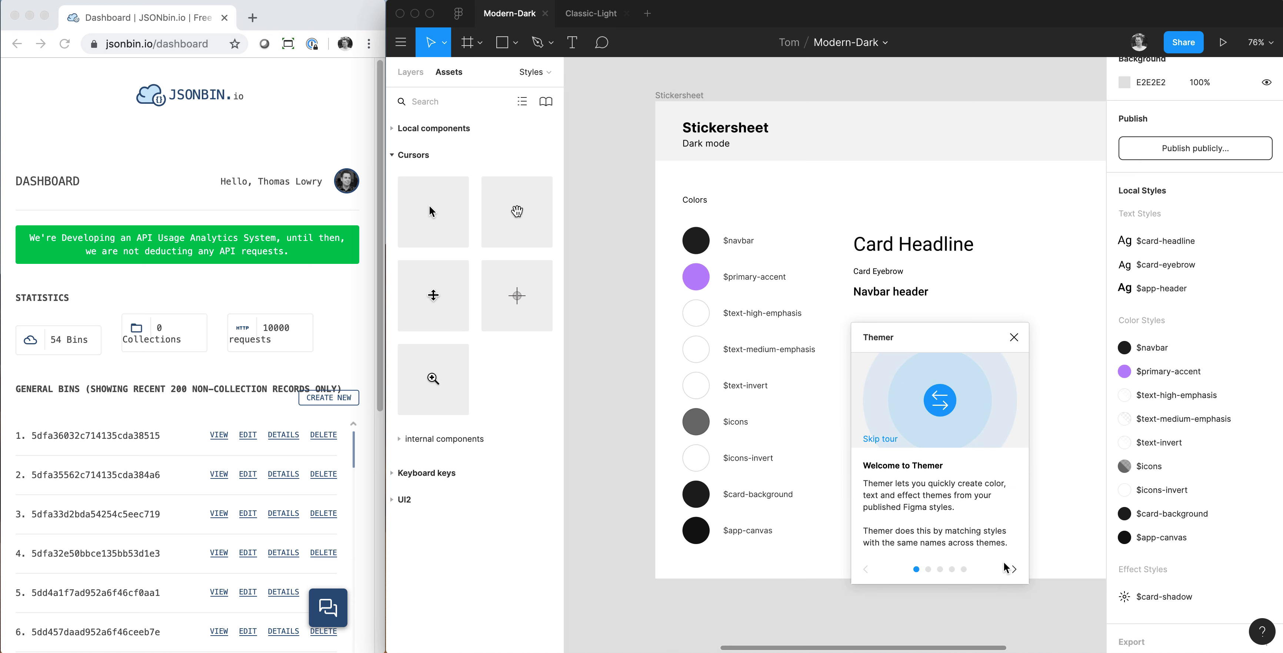
pyautogui.click(1012, 568)
pyautogui.click(1013, 568)
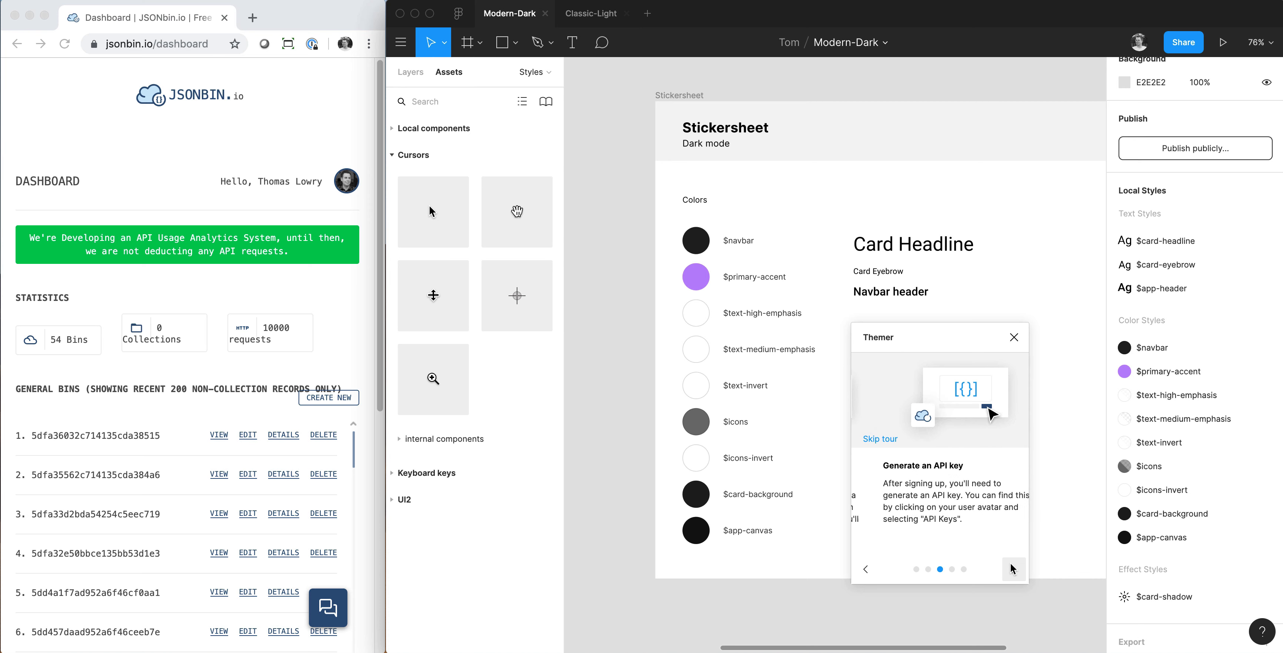
pyautogui.click(1012, 567)
pyautogui.click(1013, 568)
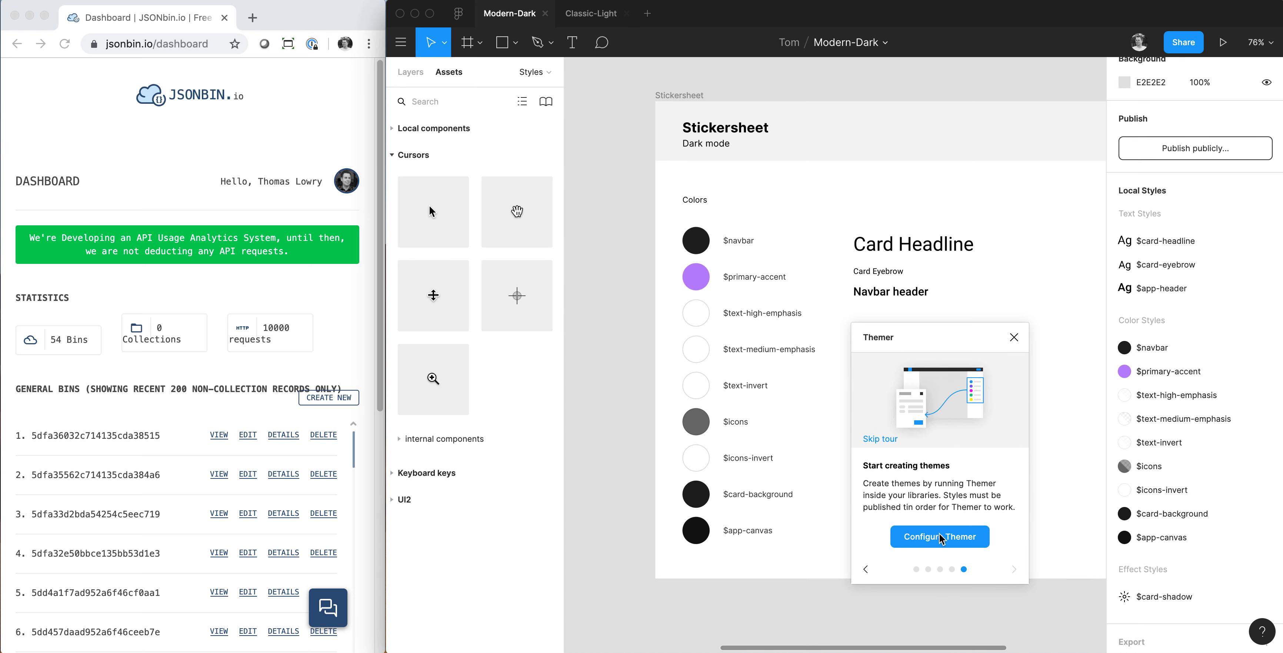
pyautogui.click(935, 542)
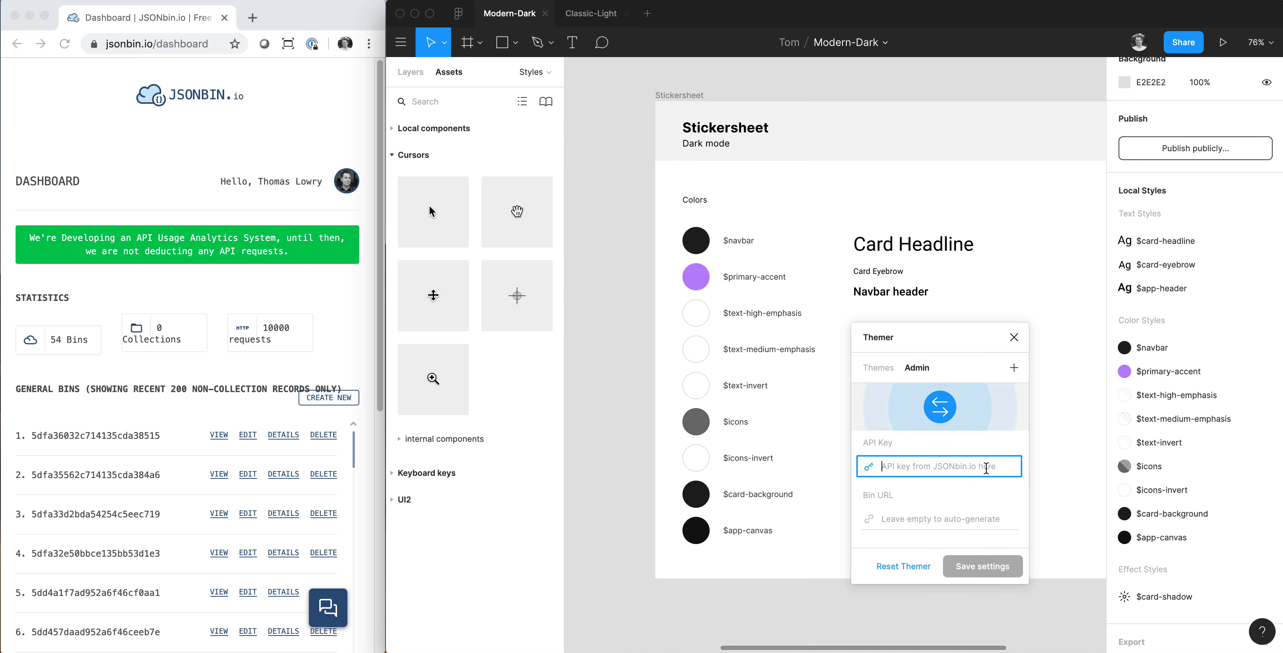
# Switch to JSONbin.io in the browser and copy the secret key from the account's API Keys page.
pyautogui.click(183, 180)
pyautogui.click(340, 186)
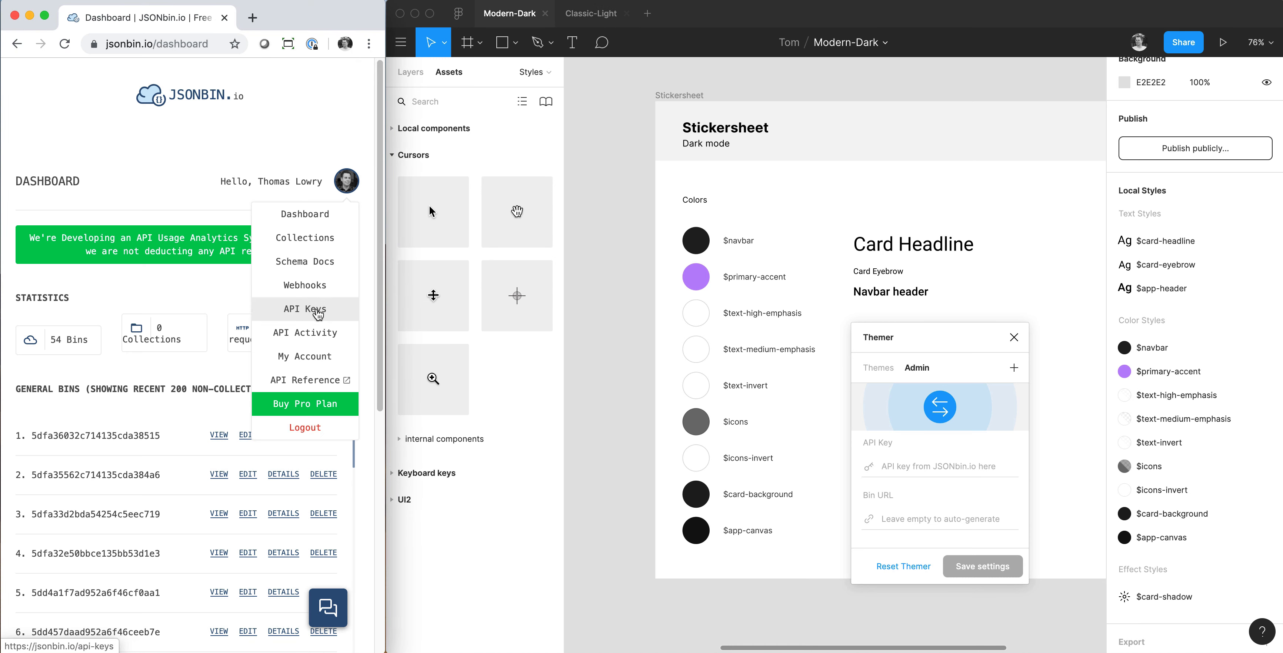
pyautogui.click(318, 306)
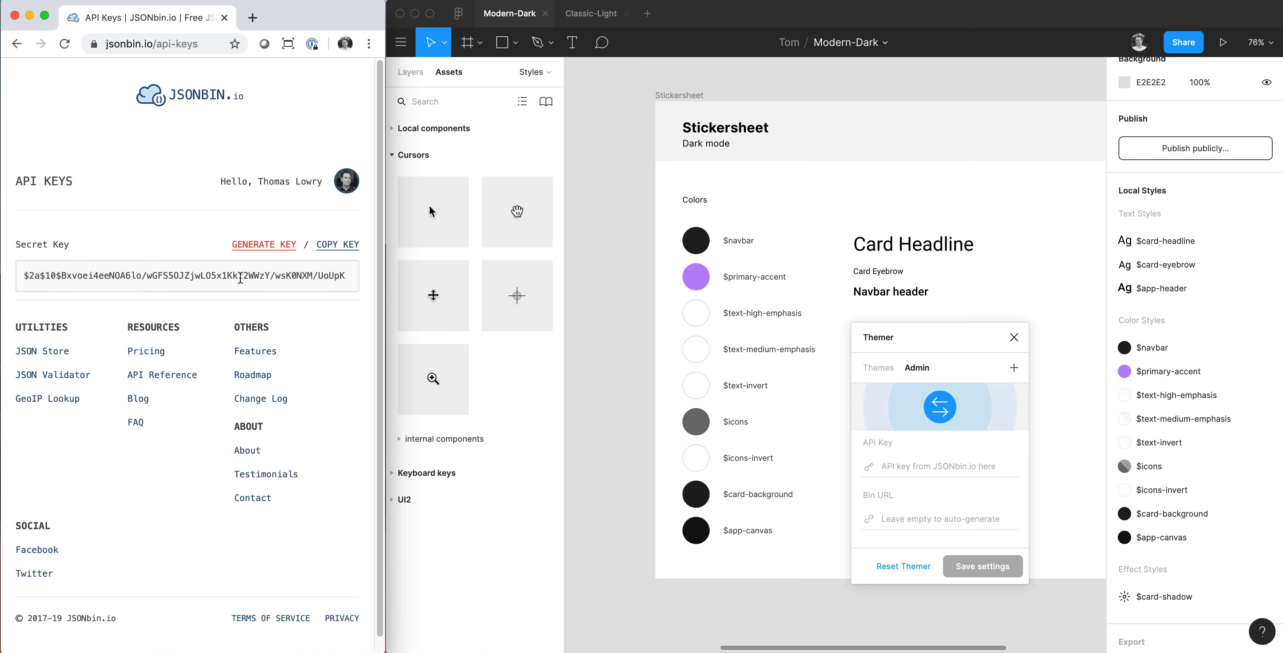
pyautogui.doubleClick(240, 277)
pyautogui.tripleClick(240, 277)
pyautogui.press('super+c')
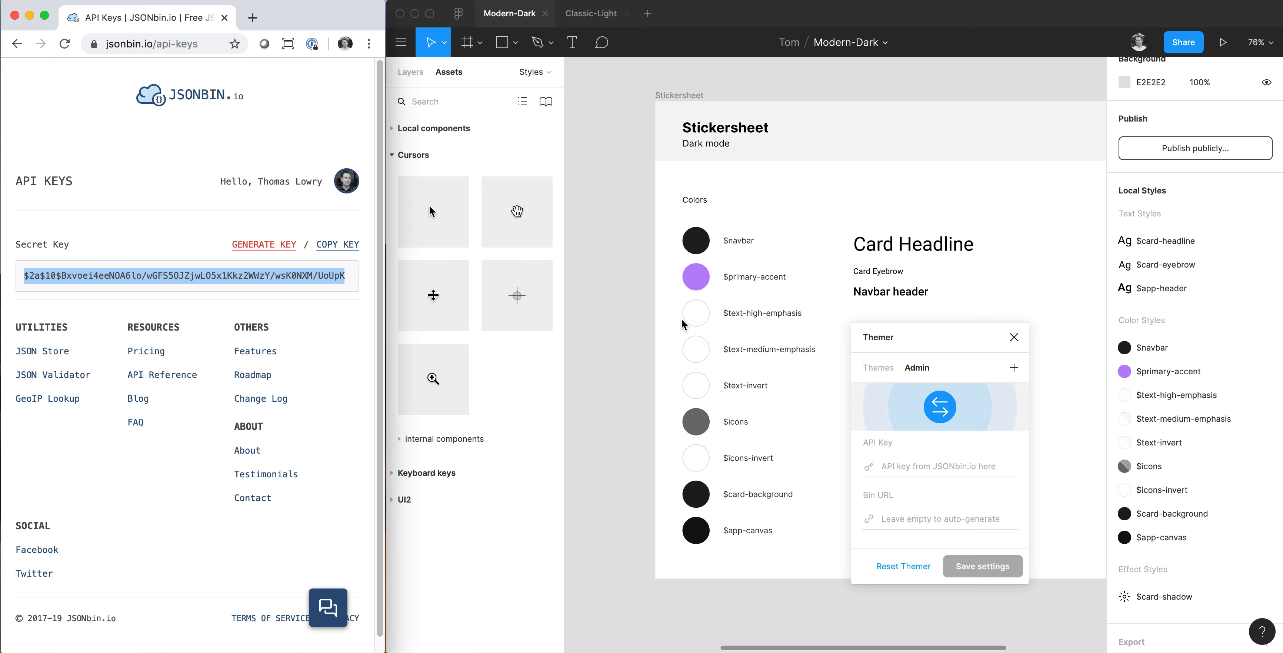
# Paste the API key into Themer with the bin URL left empty, save the settings, and check the stored connection details.
pyautogui.click(934, 467)
pyautogui.press('super+v')
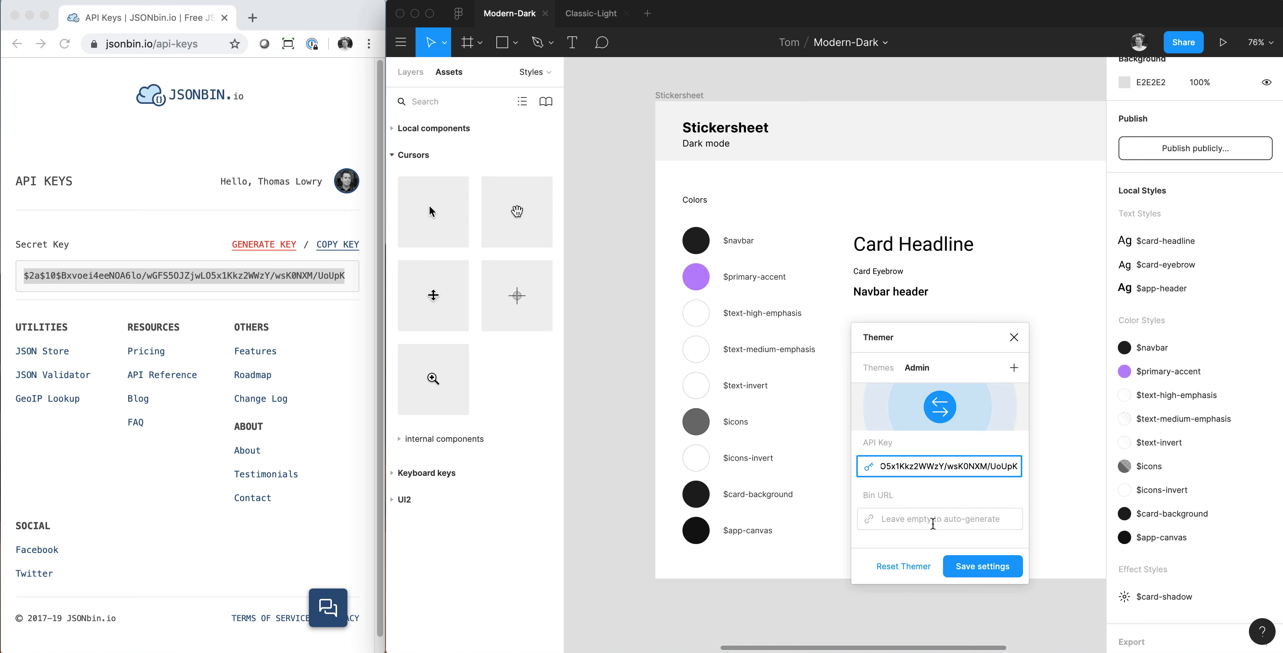
pyautogui.click(993, 560)
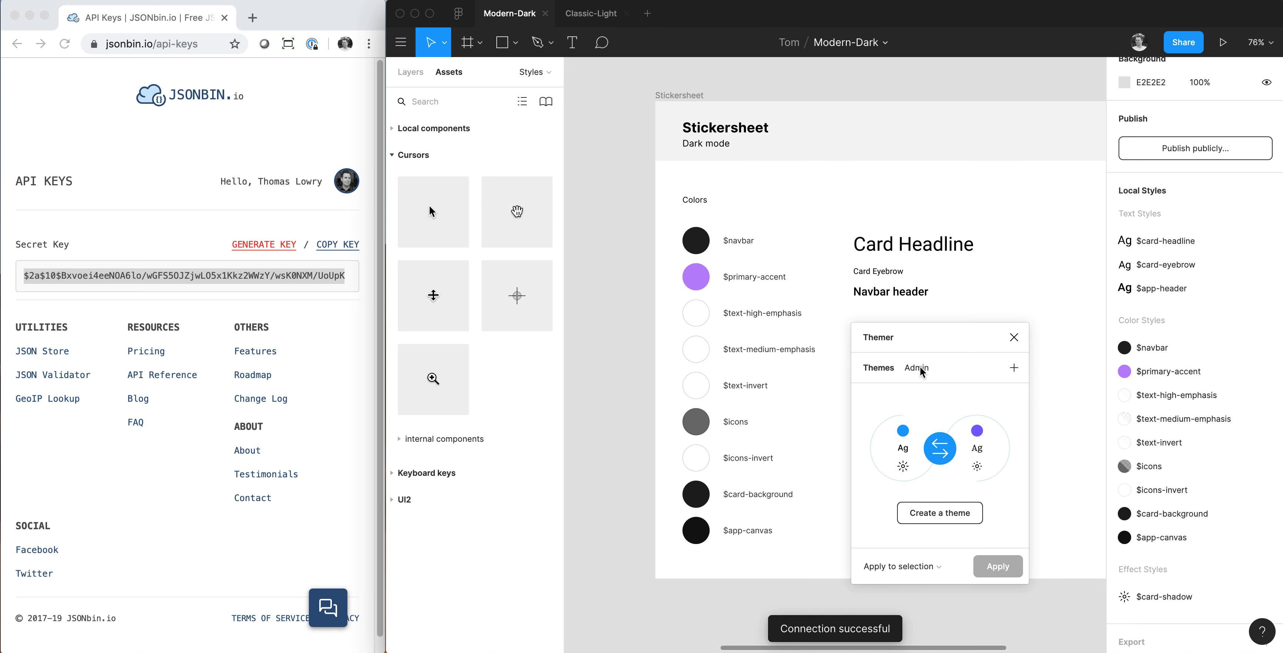
pyautogui.click(919, 368)
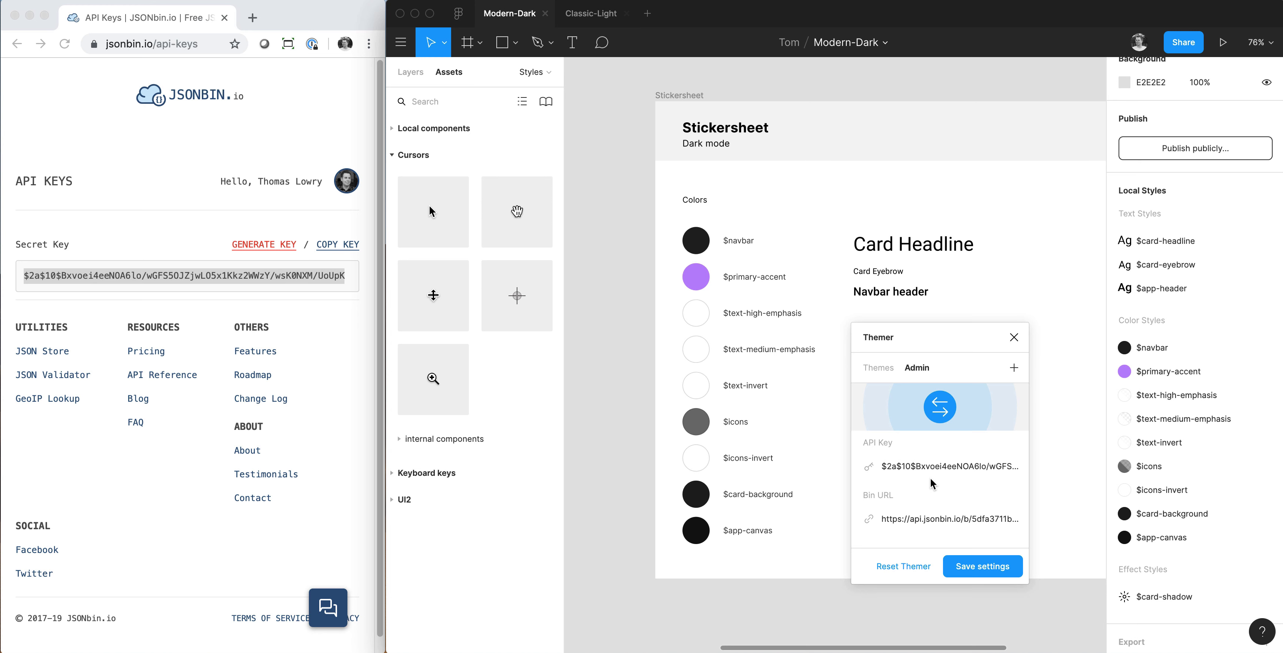
pyautogui.click(873, 364)
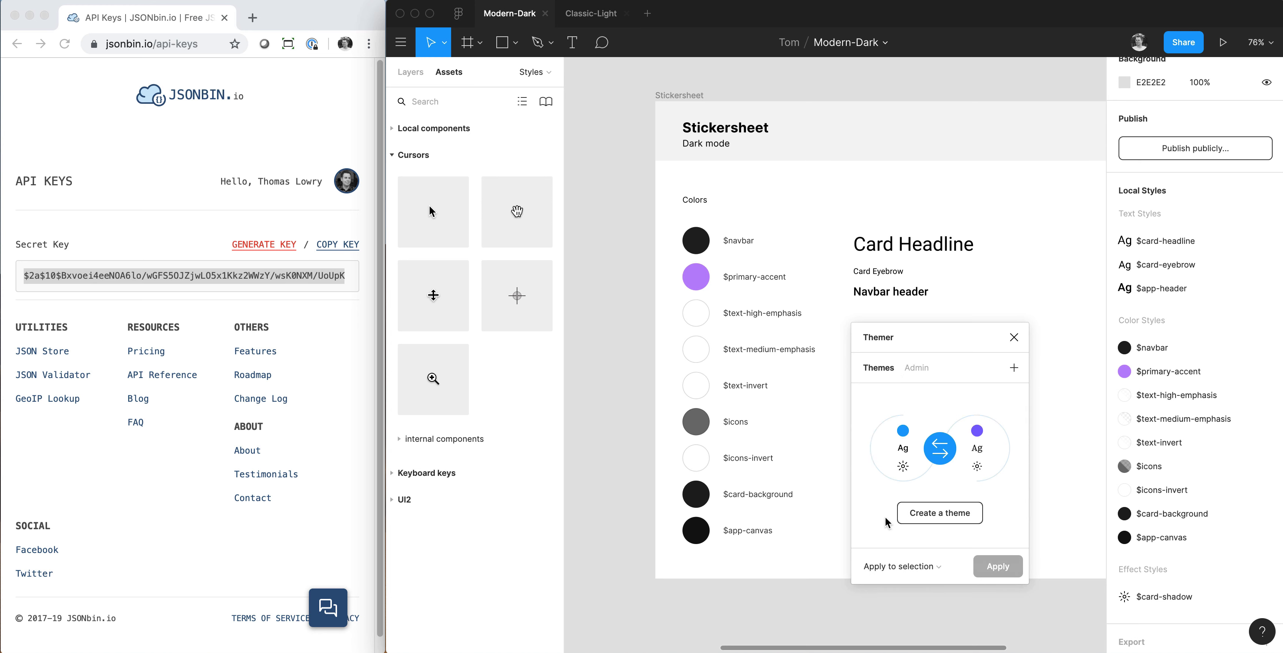
# Create a theme named "dark" from all local styles, including color, text and effect styles, and close Themer.
pyautogui.click(944, 516)
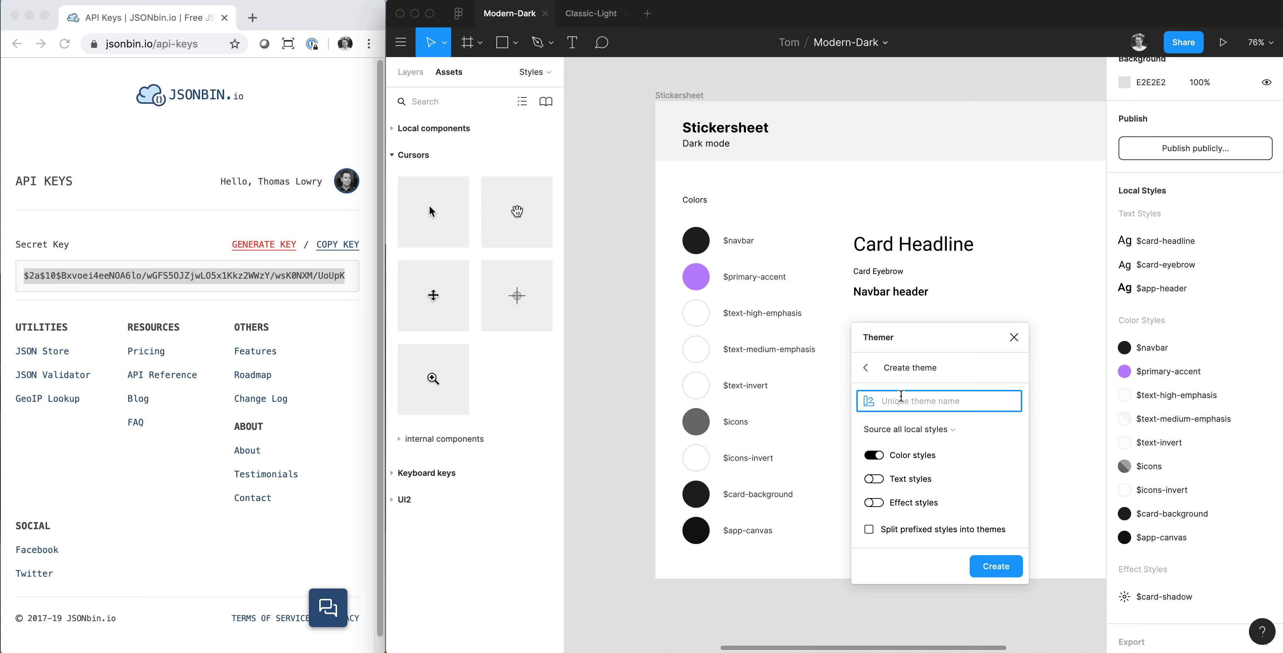
pyautogui.write('dark')
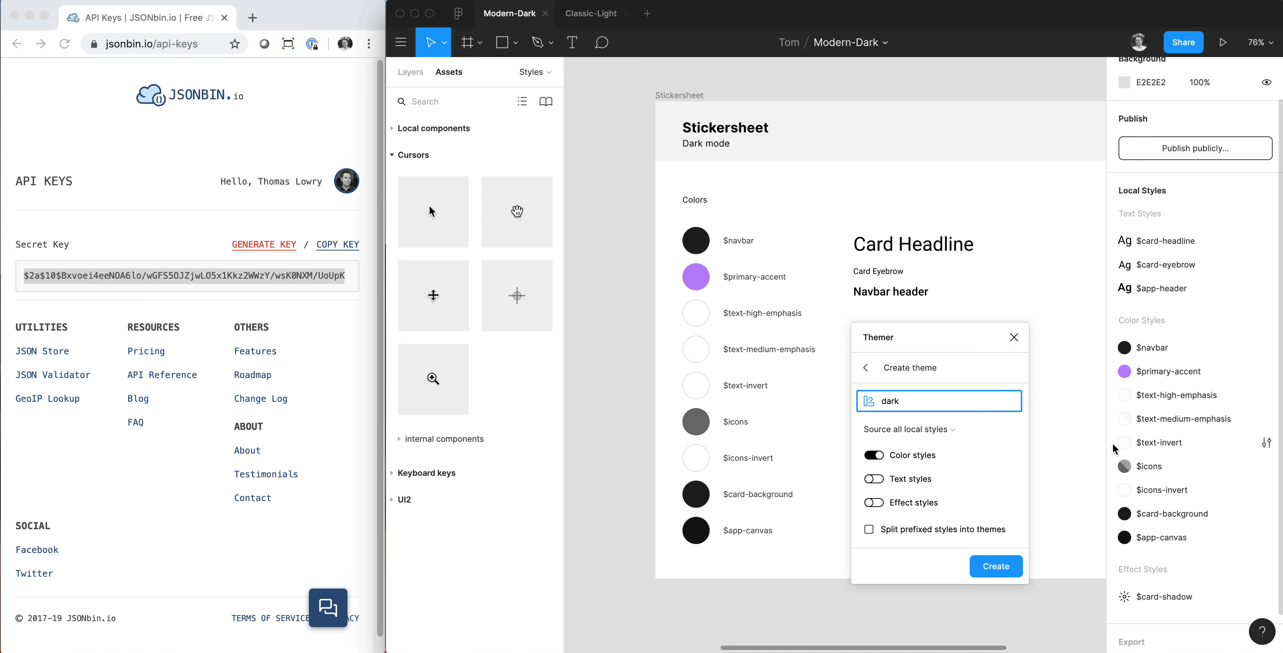
pyautogui.click(954, 431)
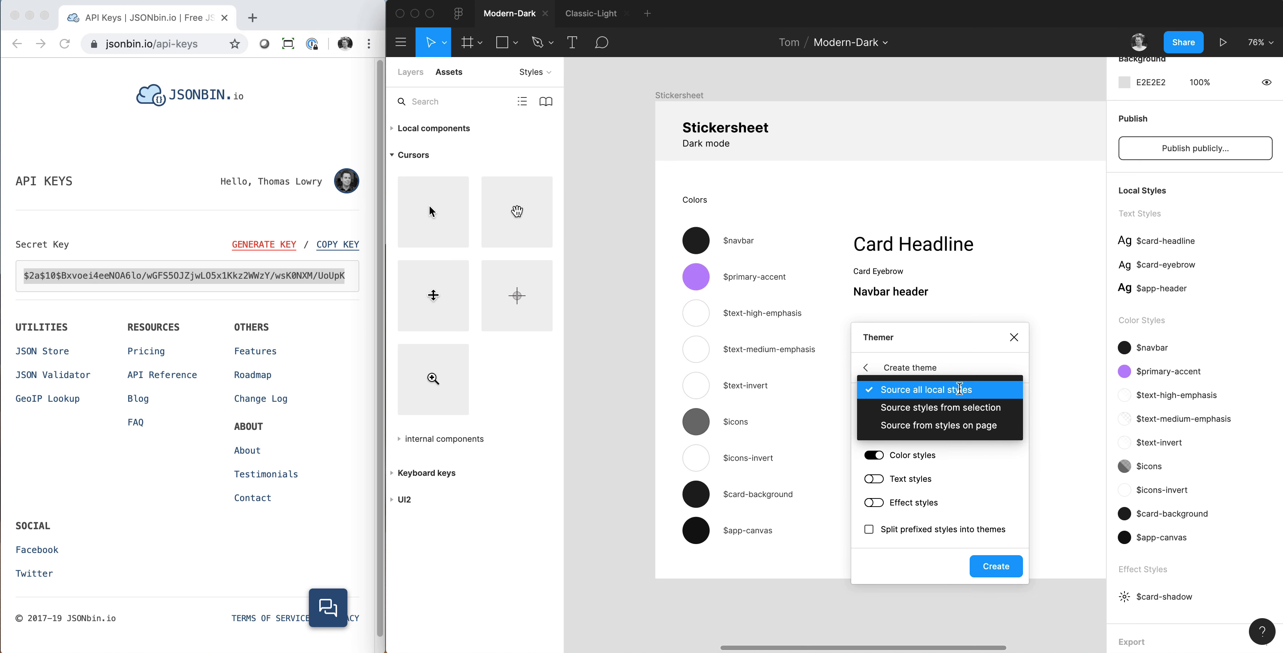
pyautogui.click(960, 389)
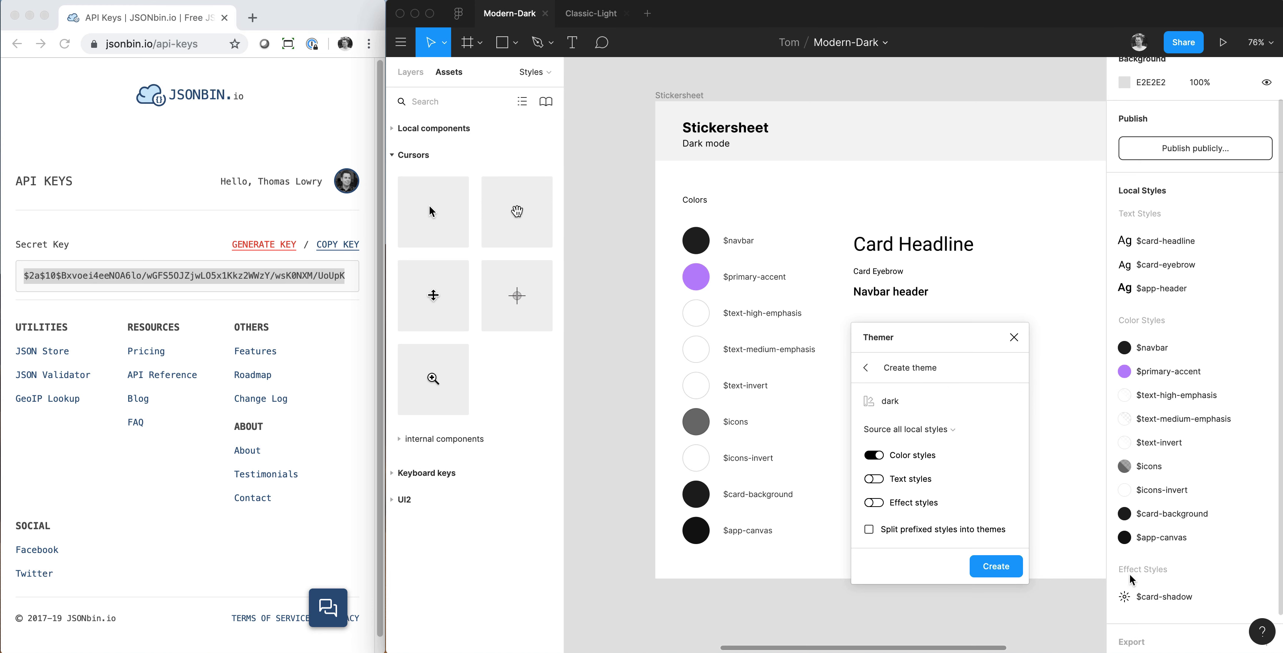
pyautogui.click(875, 478)
pyautogui.click(879, 501)
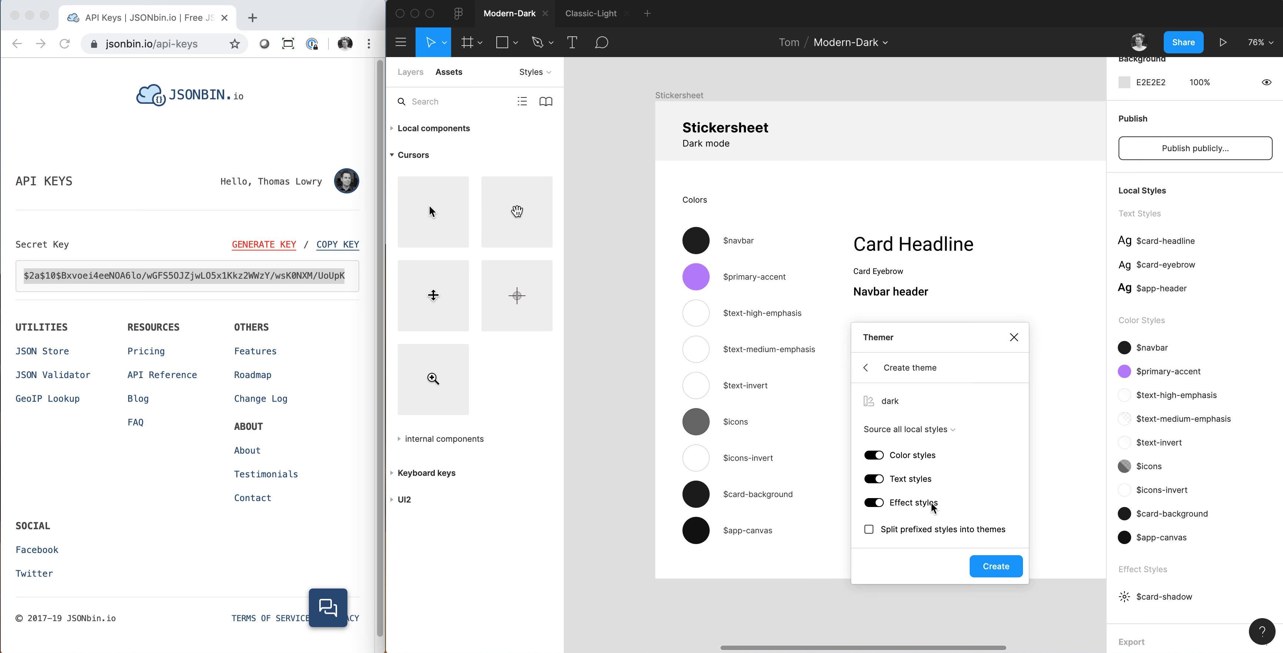
pyautogui.click(996, 567)
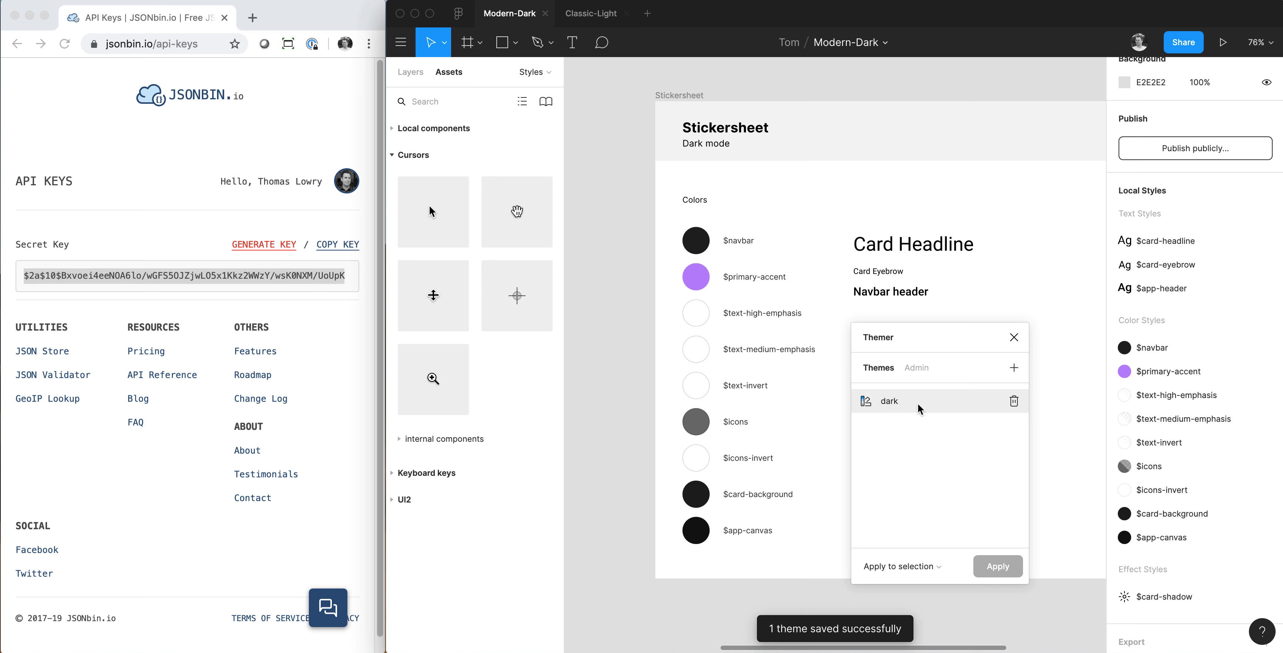
pyautogui.click(1014, 337)
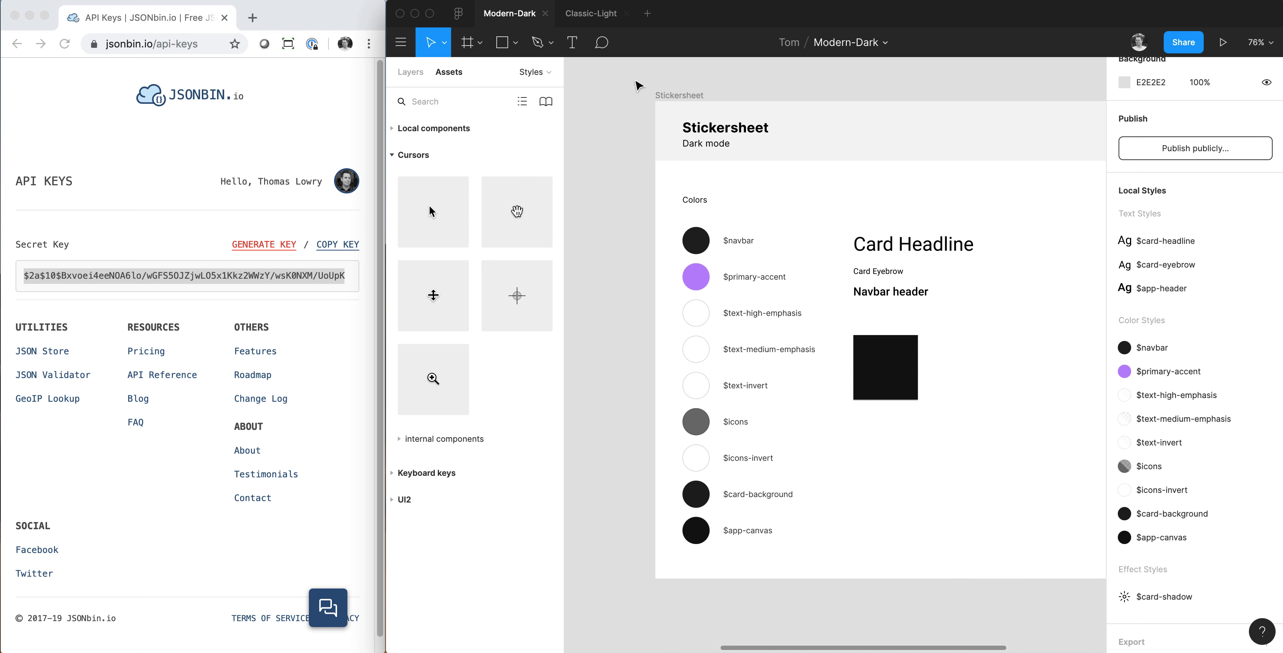
# Run Themer in the Classic-Light file and check its saved API key and bin URL settings.
pyautogui.click(583, 17)
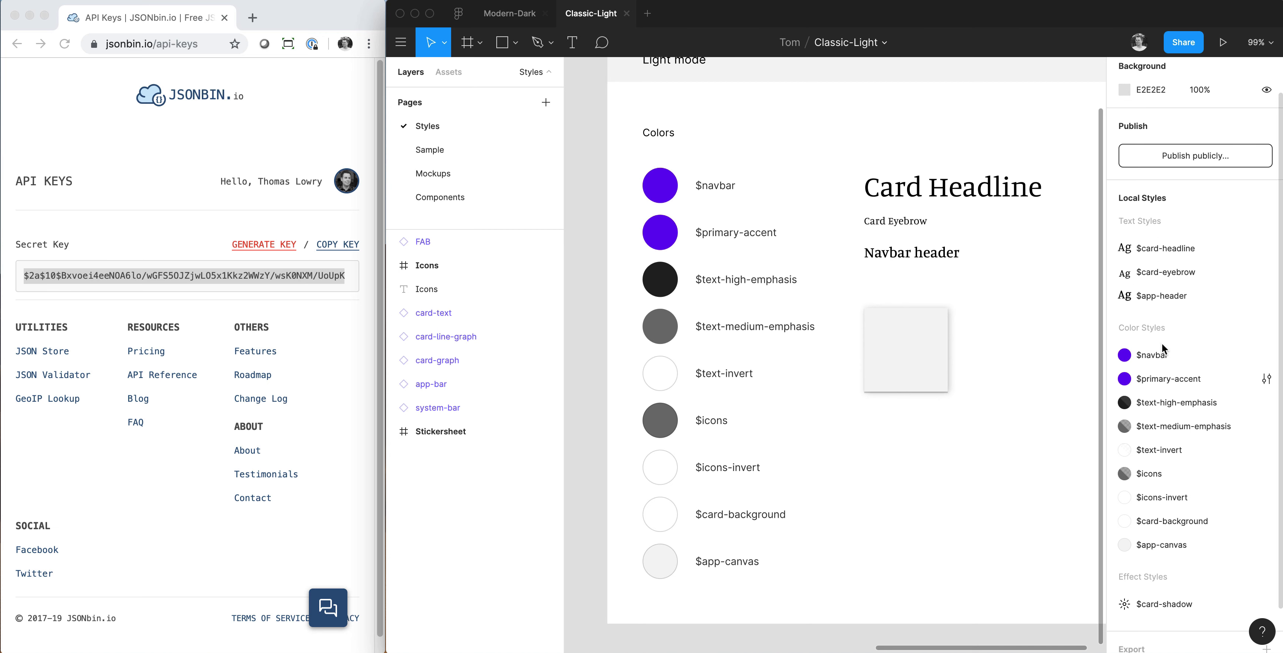
pyautogui.rightClick(877, 470)
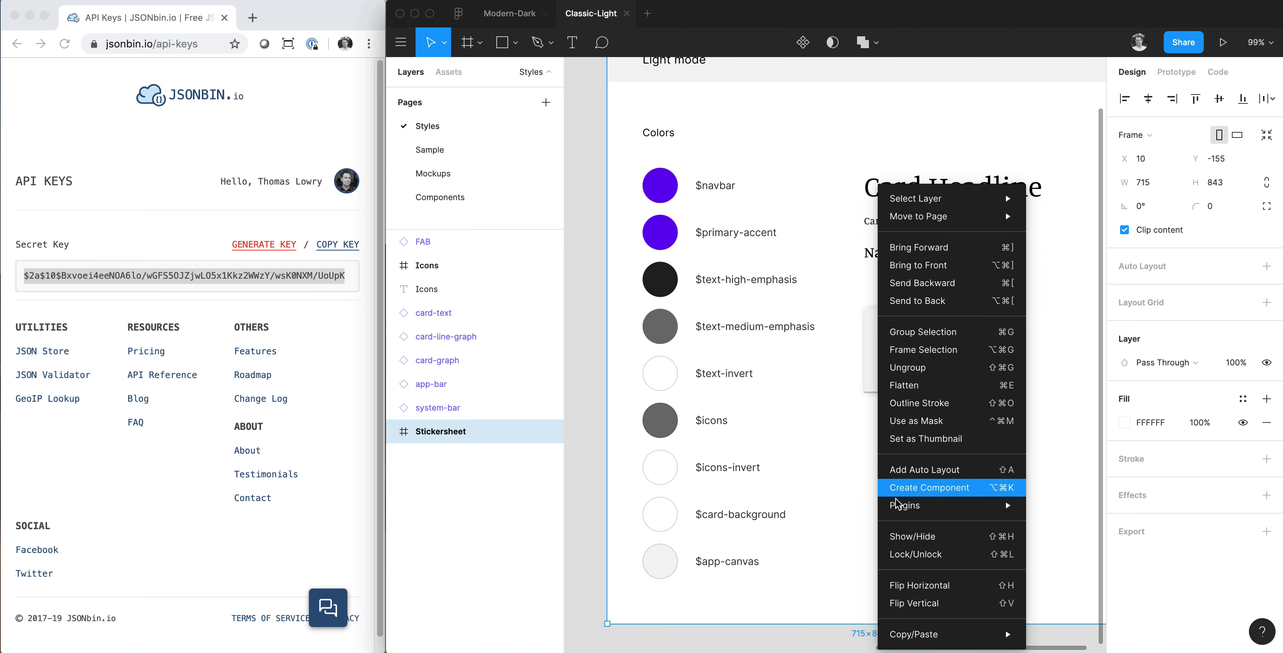
pyautogui.moveTo(947, 504)
pyautogui.click(1069, 444)
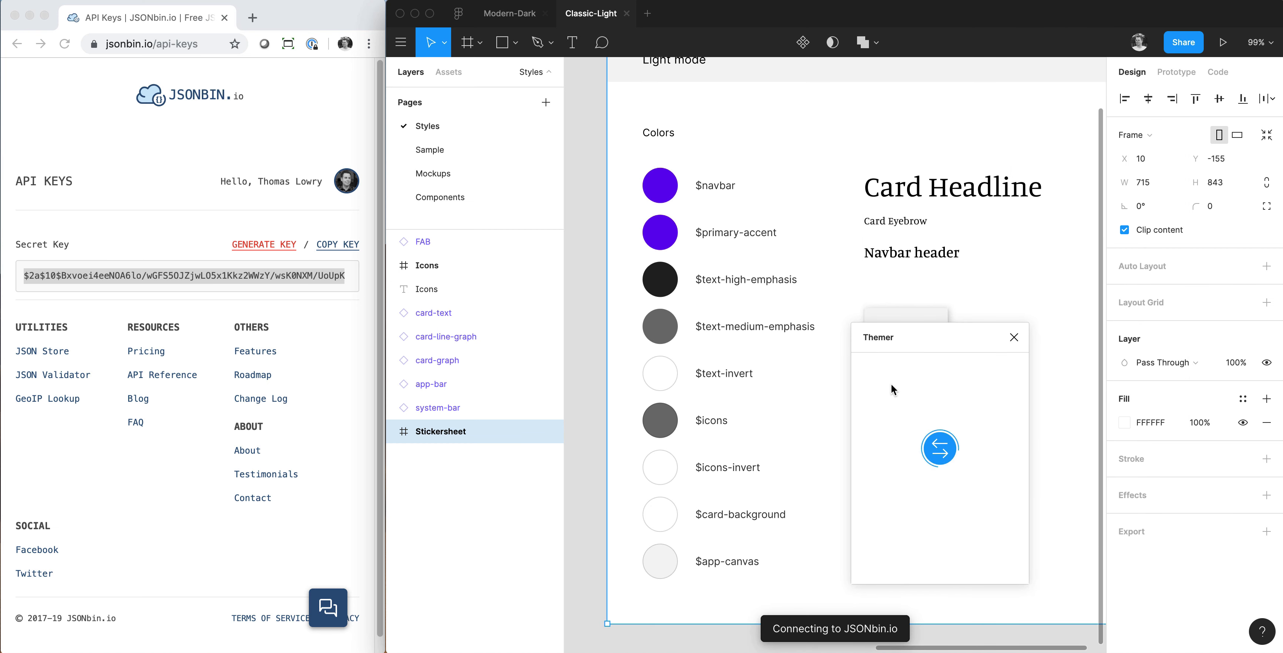
pyautogui.click(918, 368)
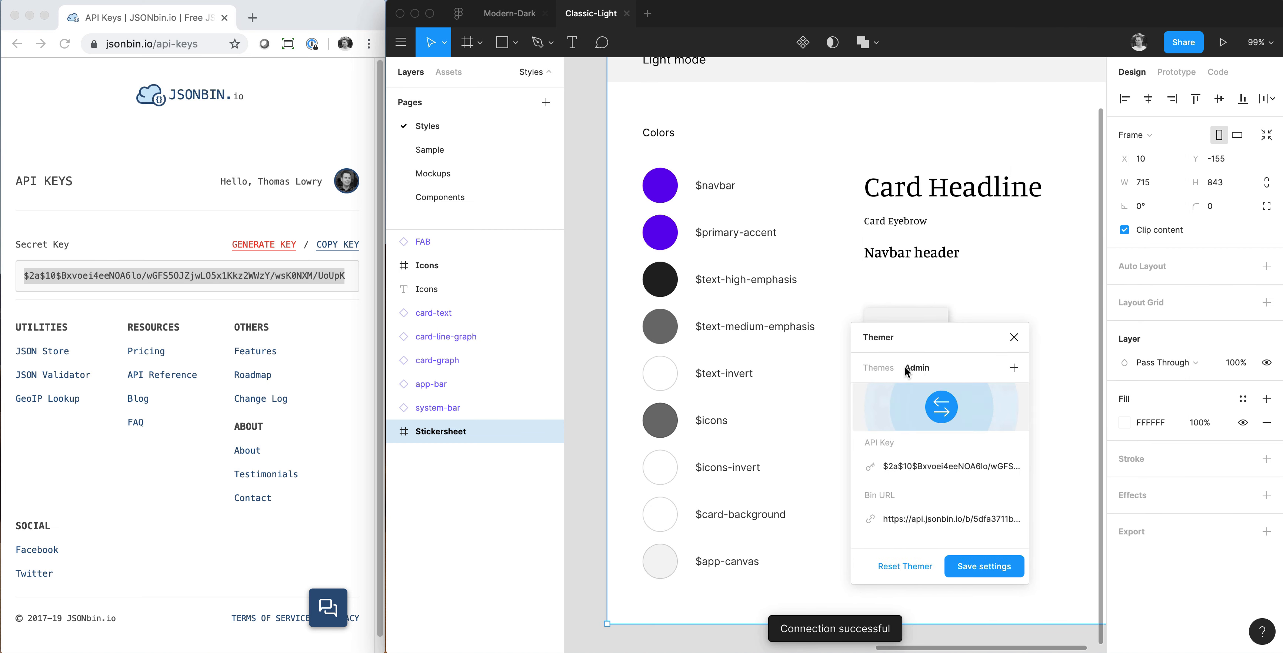
pyautogui.click(886, 368)
# Create a theme named "light" from all local styles, including color, text and effect styles.
pyautogui.click(1013, 369)
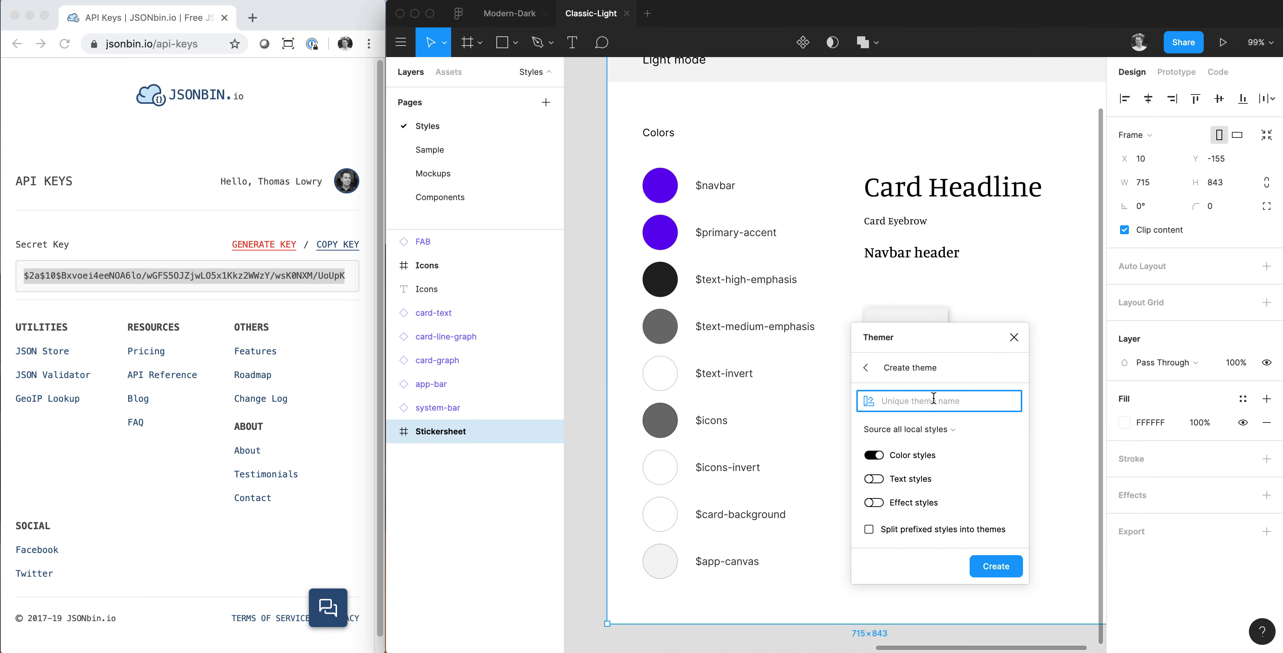
pyautogui.write('light')
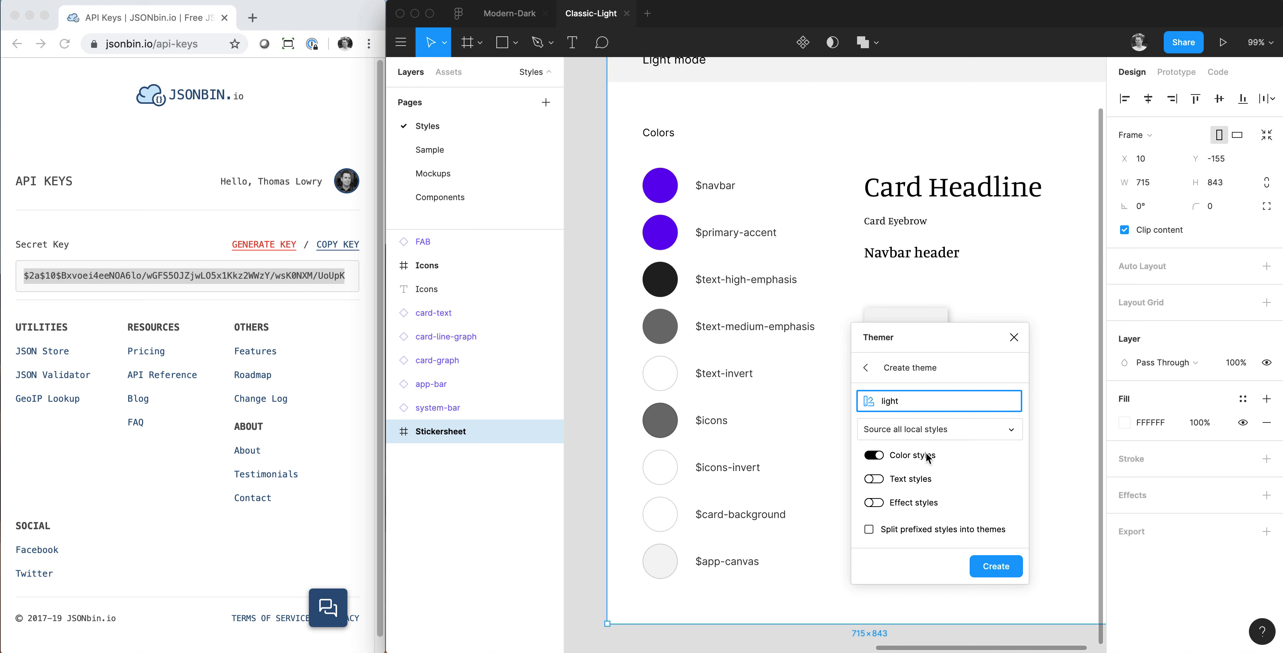
pyautogui.click(874, 478)
pyautogui.click(874, 502)
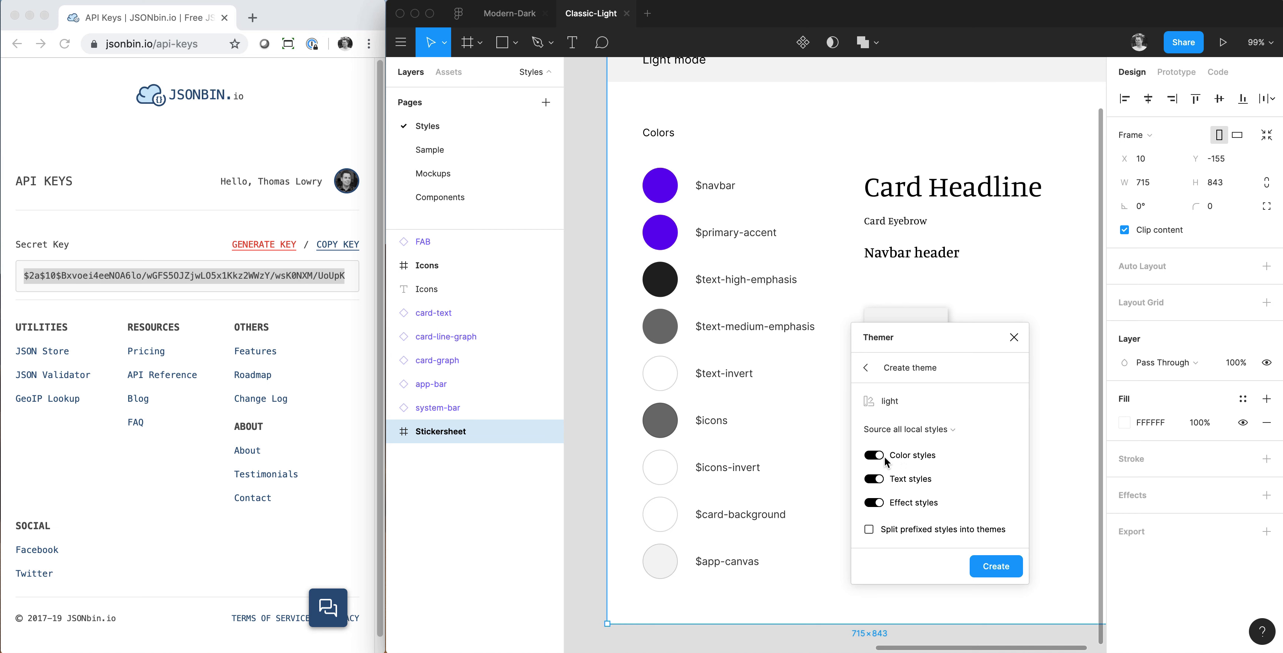
pyautogui.click(590, 440)
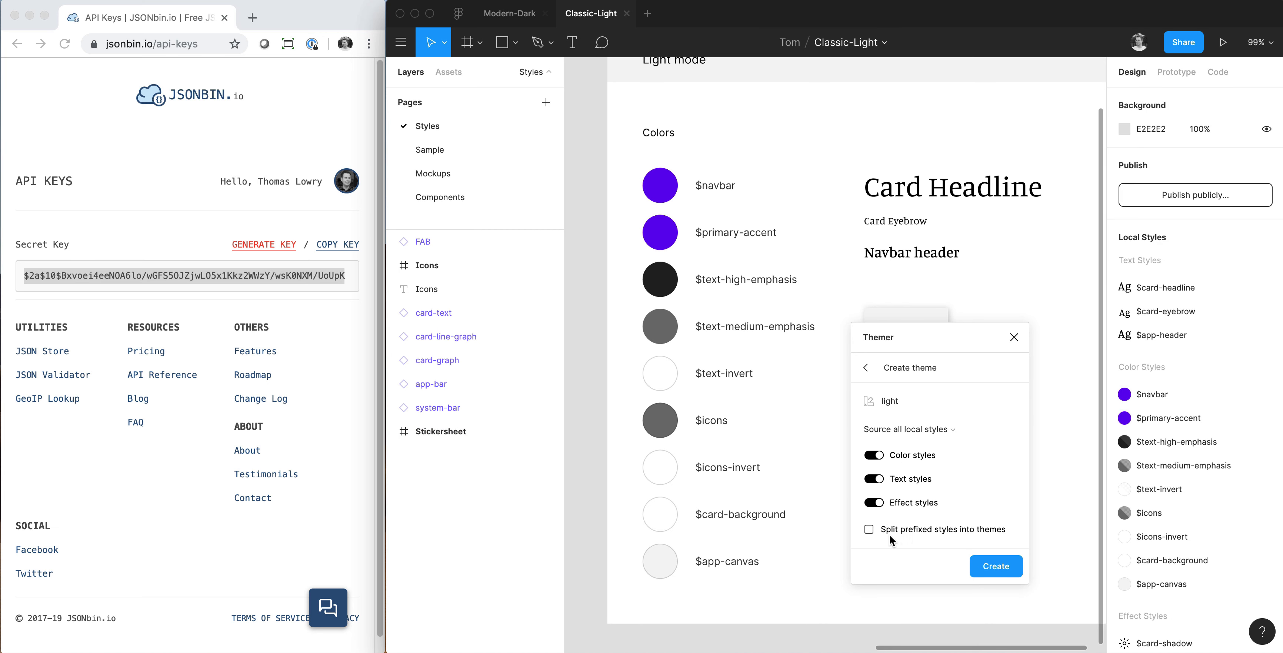
pyautogui.click(992, 567)
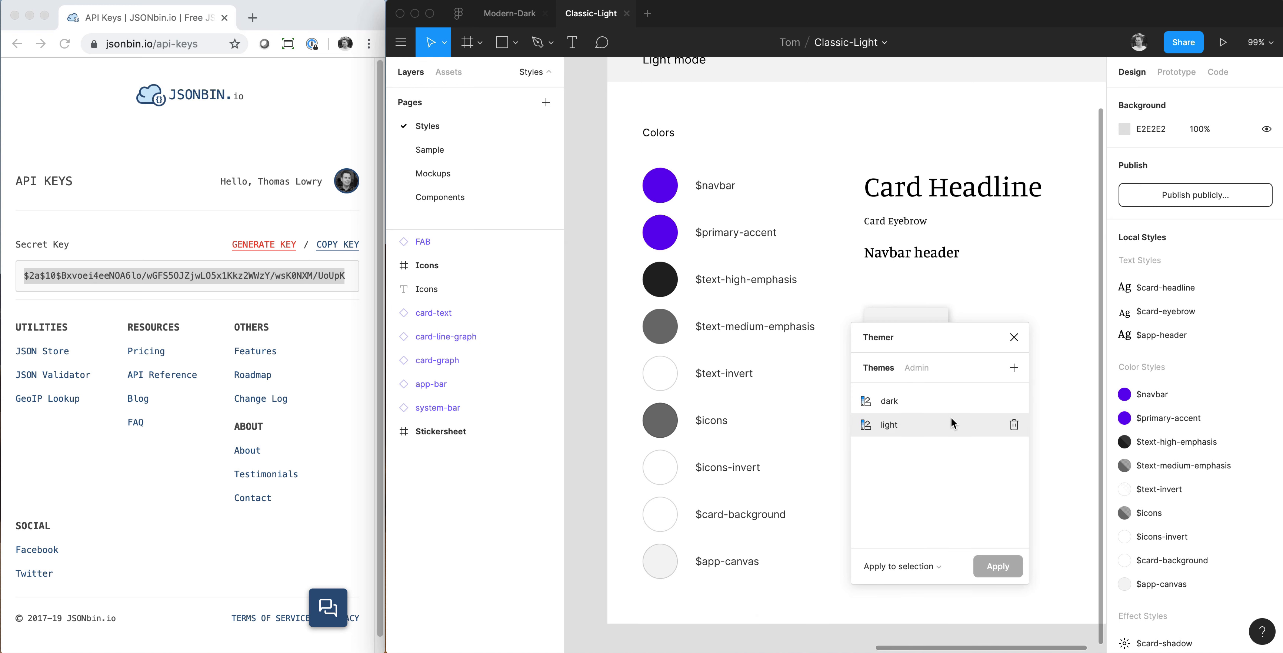
# Relaunch Themer in the Classic-Light file and move its window to the upper part of the canvas.
pyautogui.click(1014, 338)
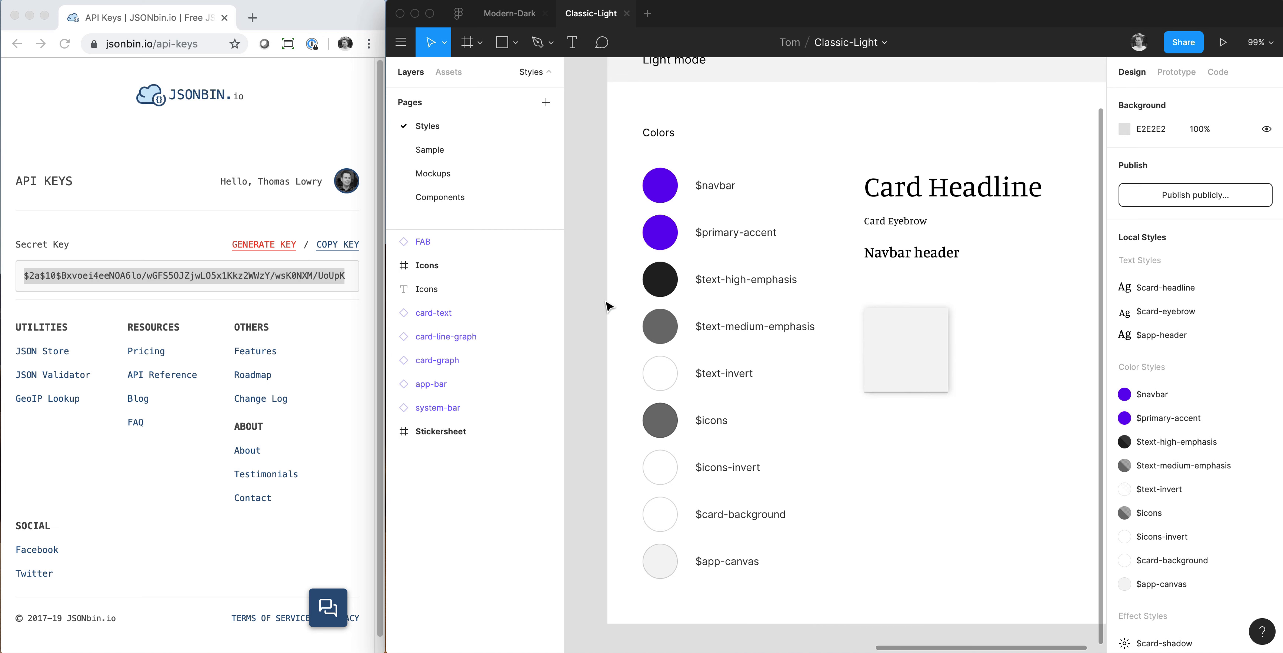
pyautogui.press('super+slash')
pyautogui.write('theme')
pyautogui.press('Return')
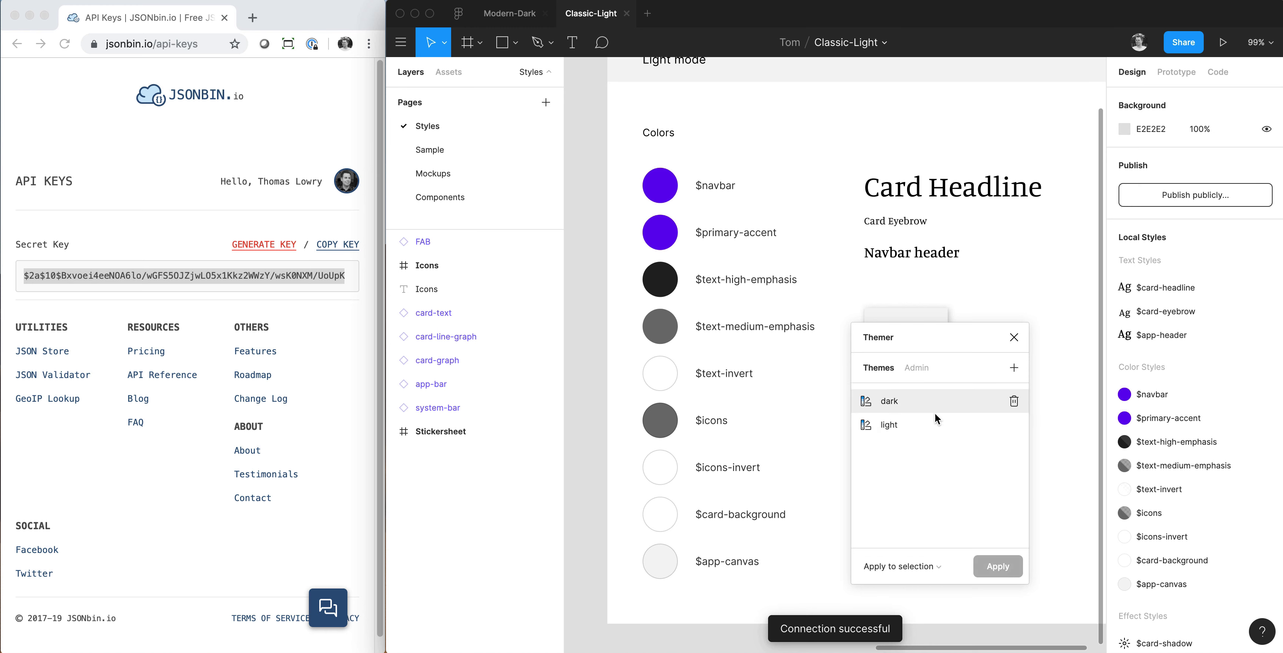
pyautogui.moveTo(930, 337); pyautogui.dragTo(926, 167)
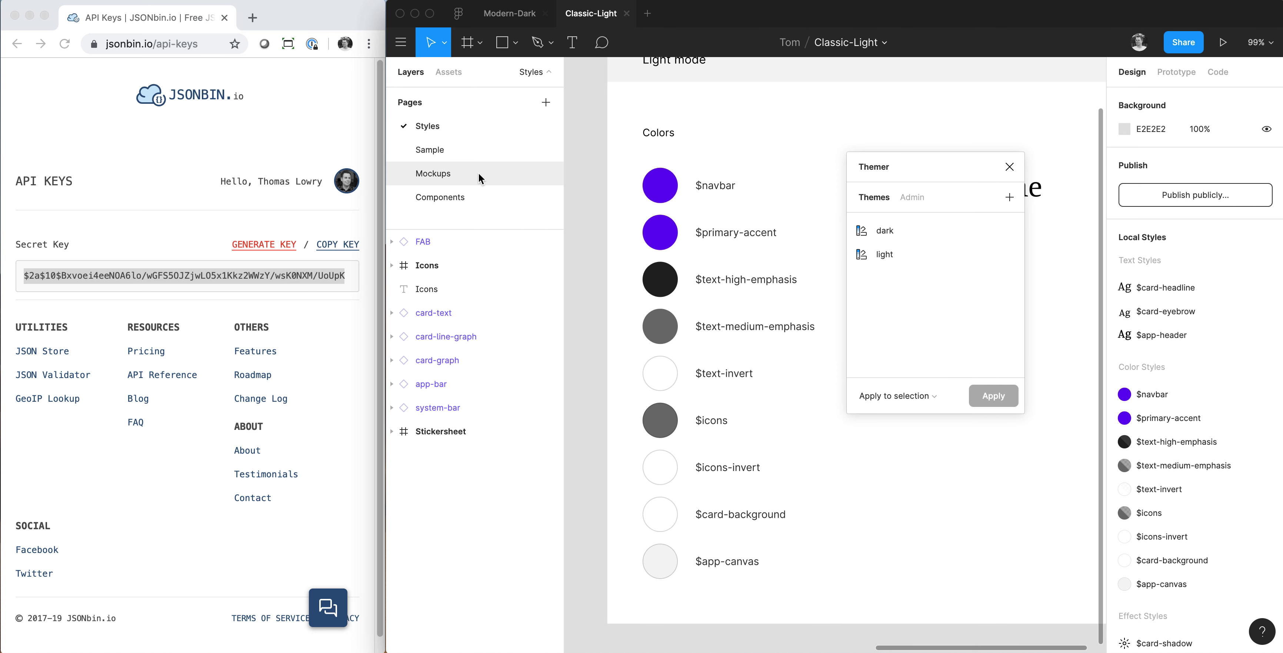
# Copy the Analytics frame from the Mockups page and paste it into a new design file.
pyautogui.click(450, 174)
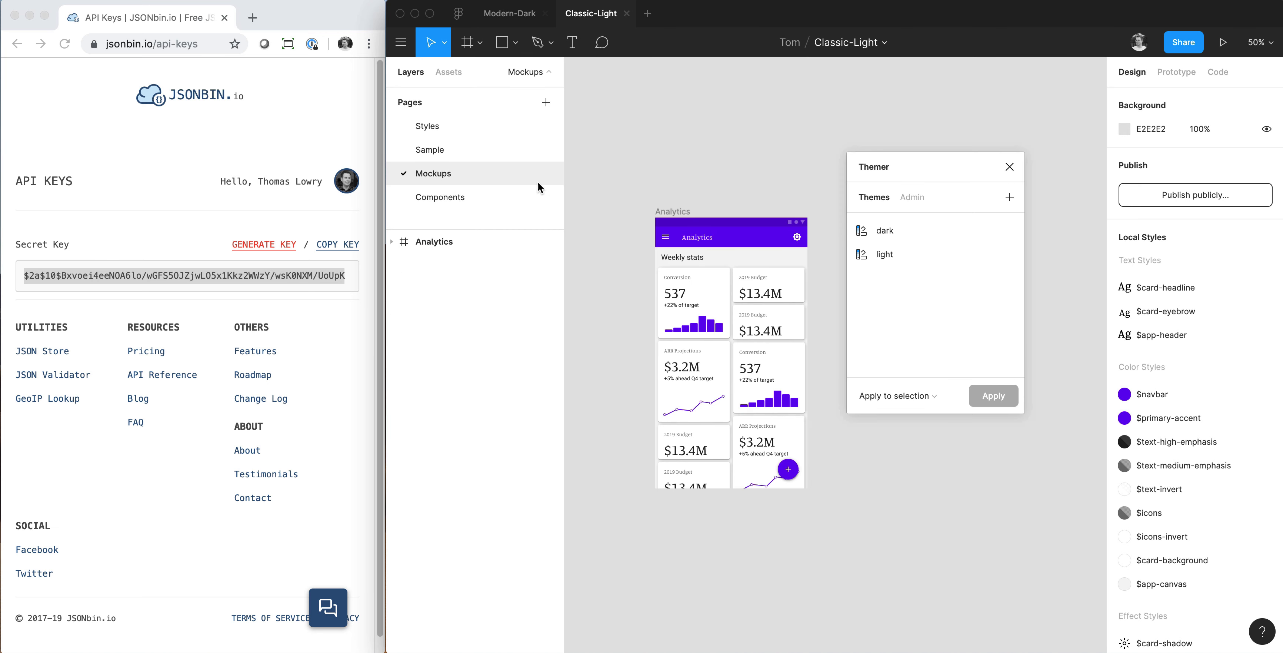
pyautogui.click(528, 241)
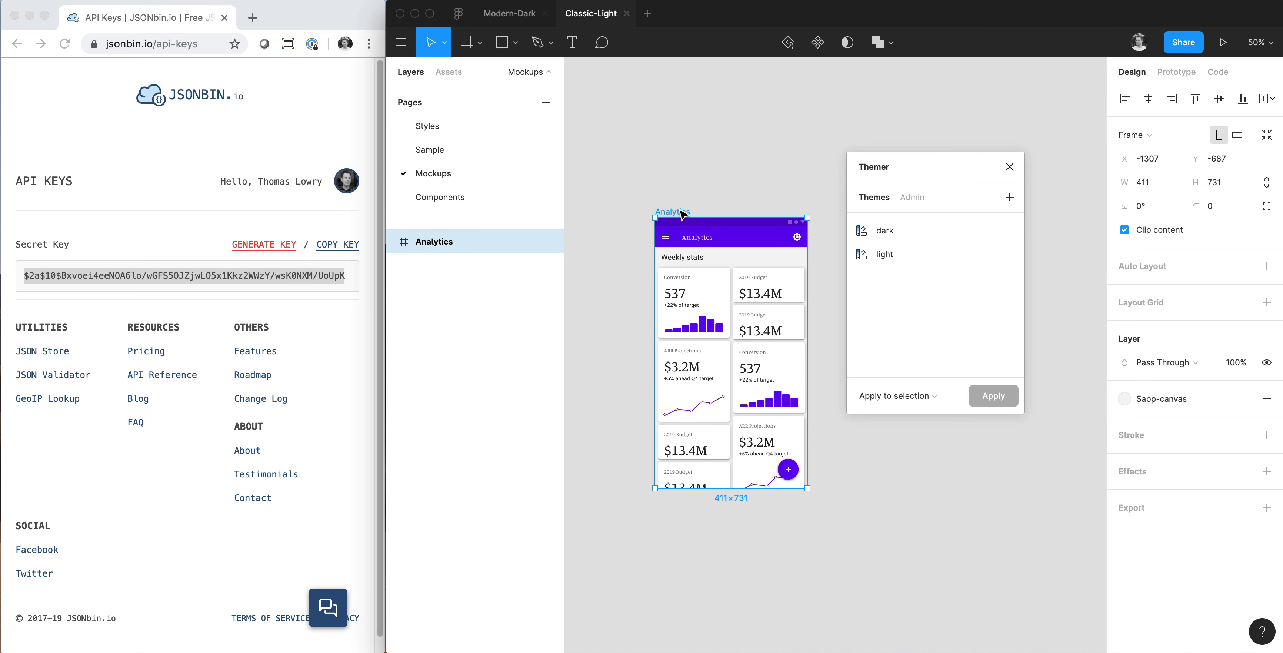
pyautogui.click(648, 14)
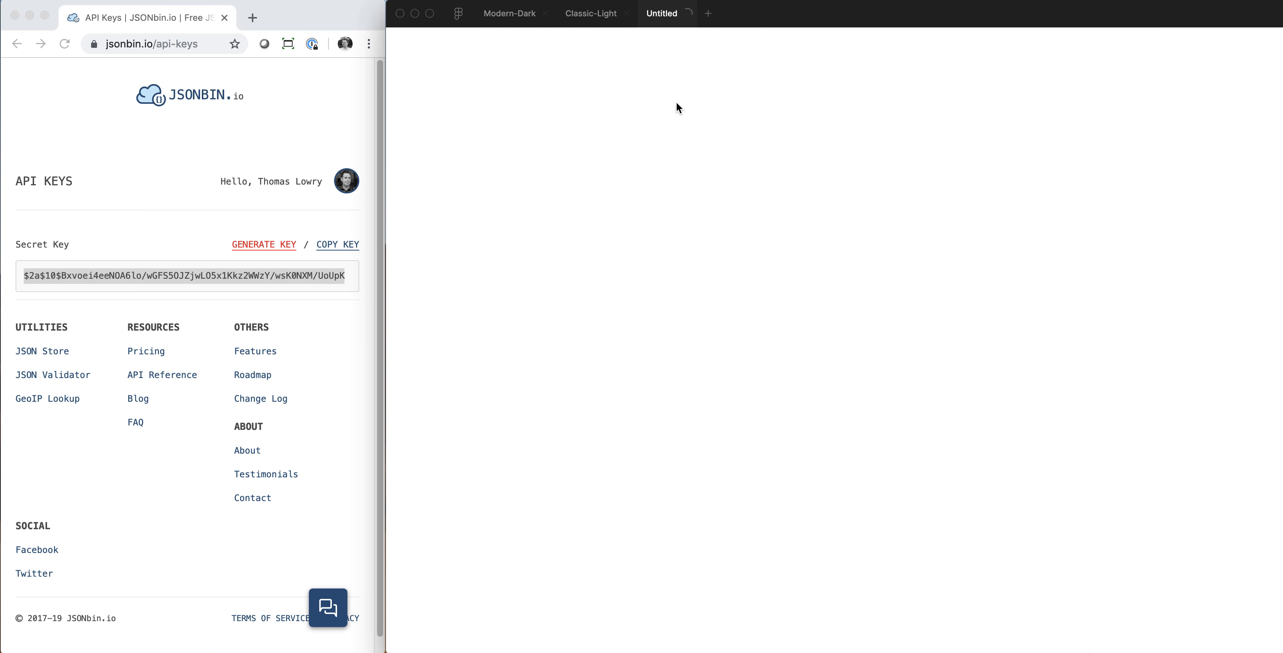
pyautogui.press('super+v')
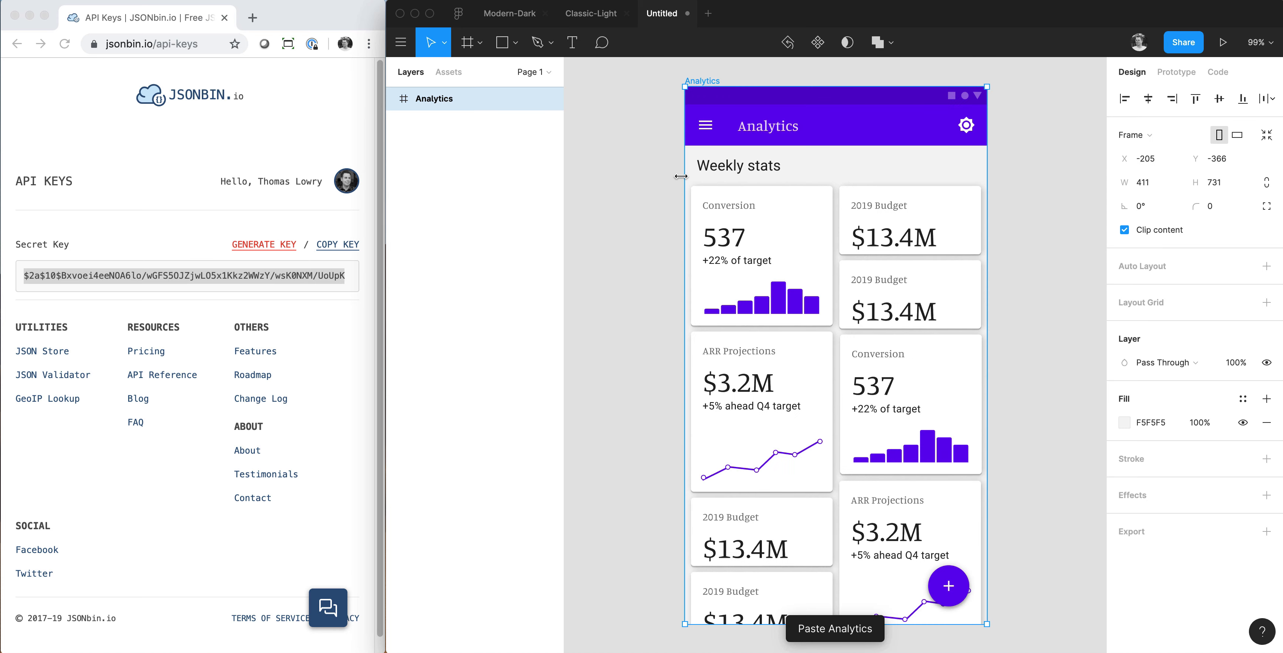
pyautogui.press('-')
pyautogui.click(729, 193)
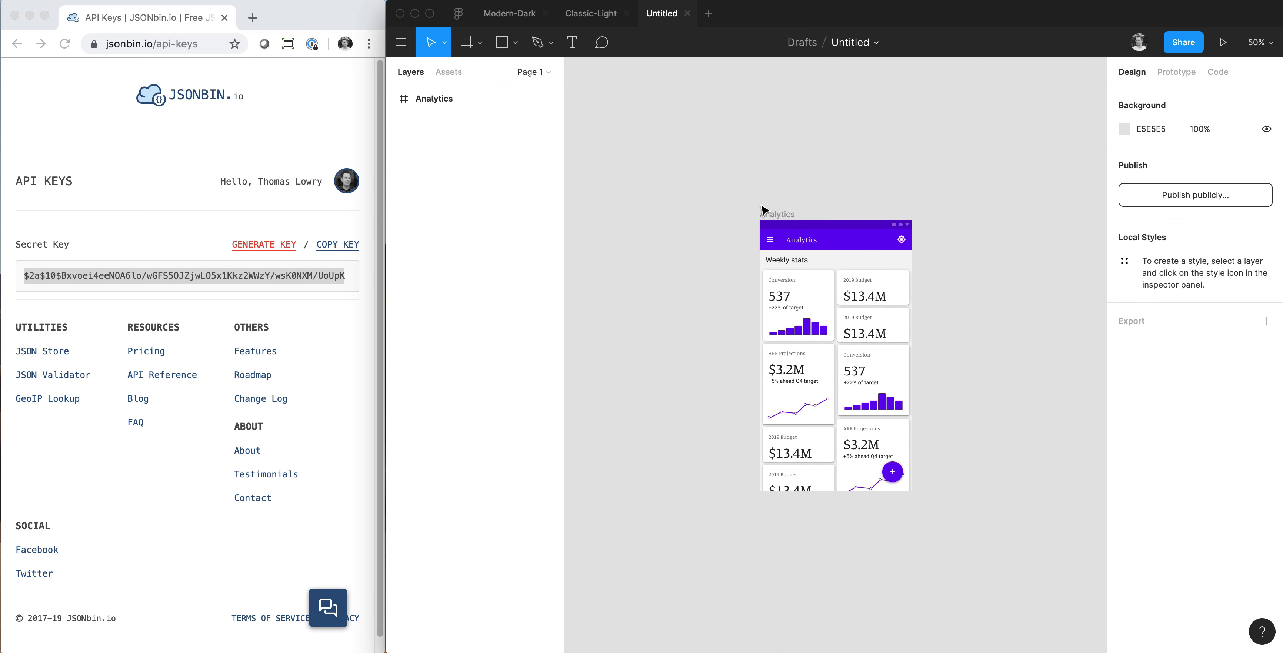
# Run Themer in the new file and move its window clear of the Analytics frame.
pyautogui.press('super+slash')
pyautogui.write('themer')
pyautogui.press('Return')
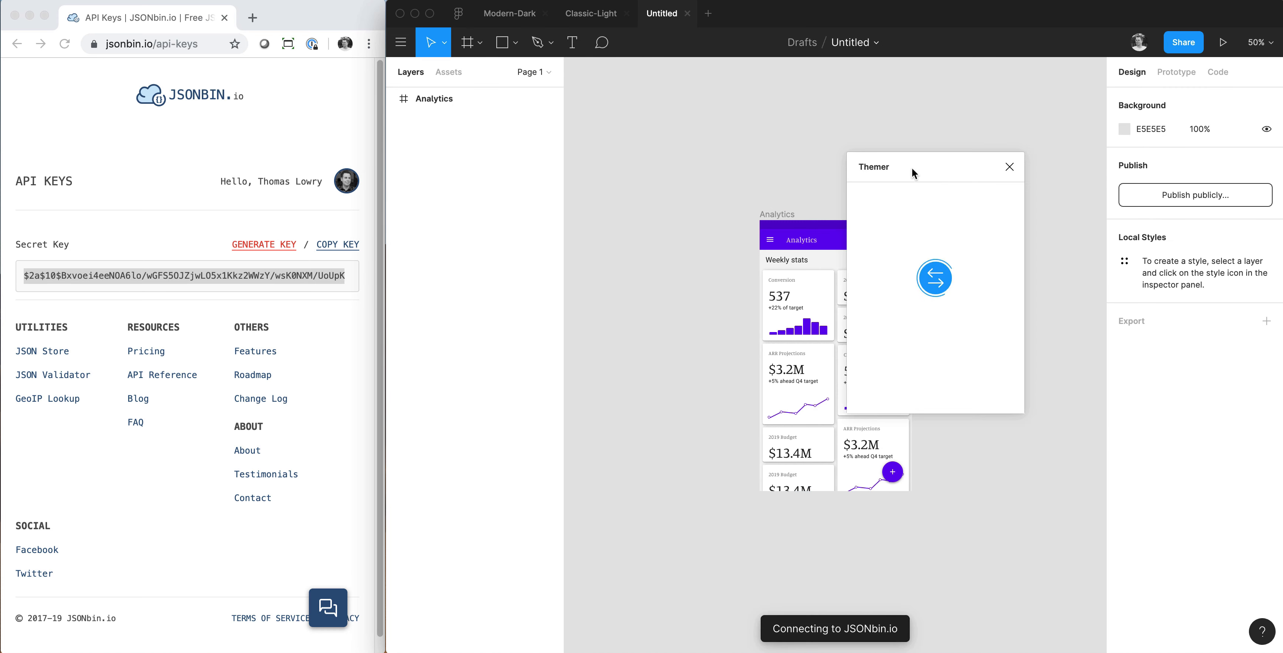
pyautogui.moveTo(911, 167); pyautogui.dragTo(1016, 179)
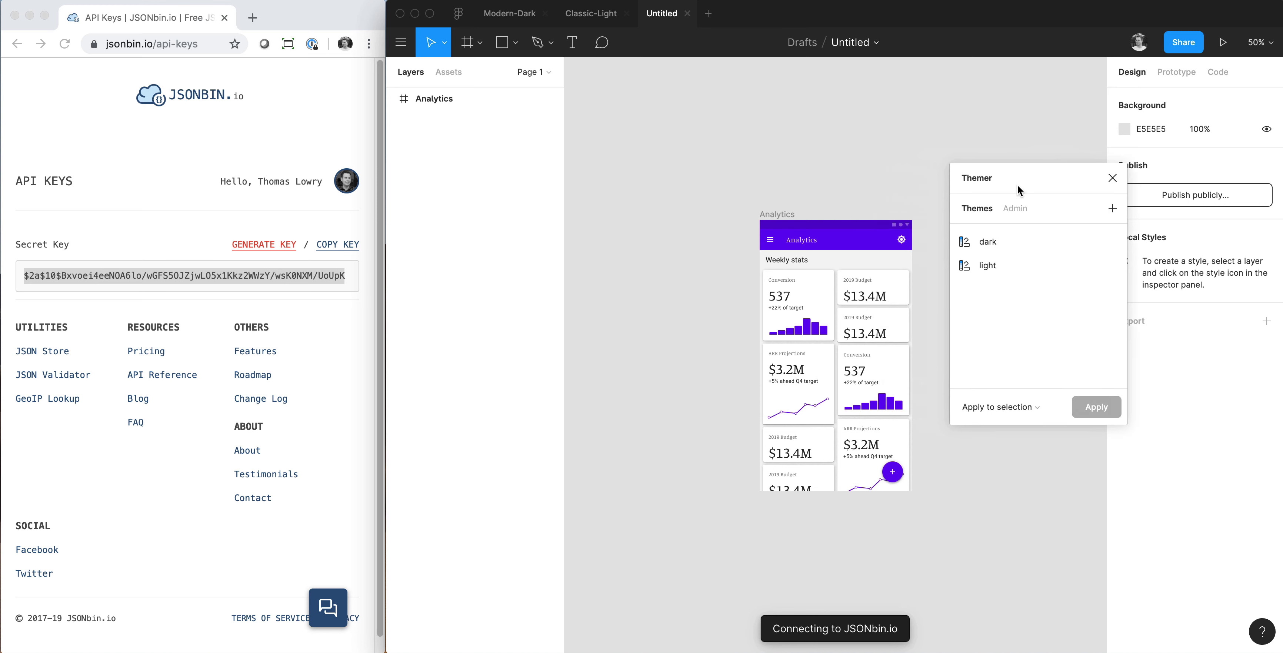
# Apply the dark theme to the Analytics frame with the selection-only scope, and switch the frame back to the light theme.
pyautogui.click(1034, 405)
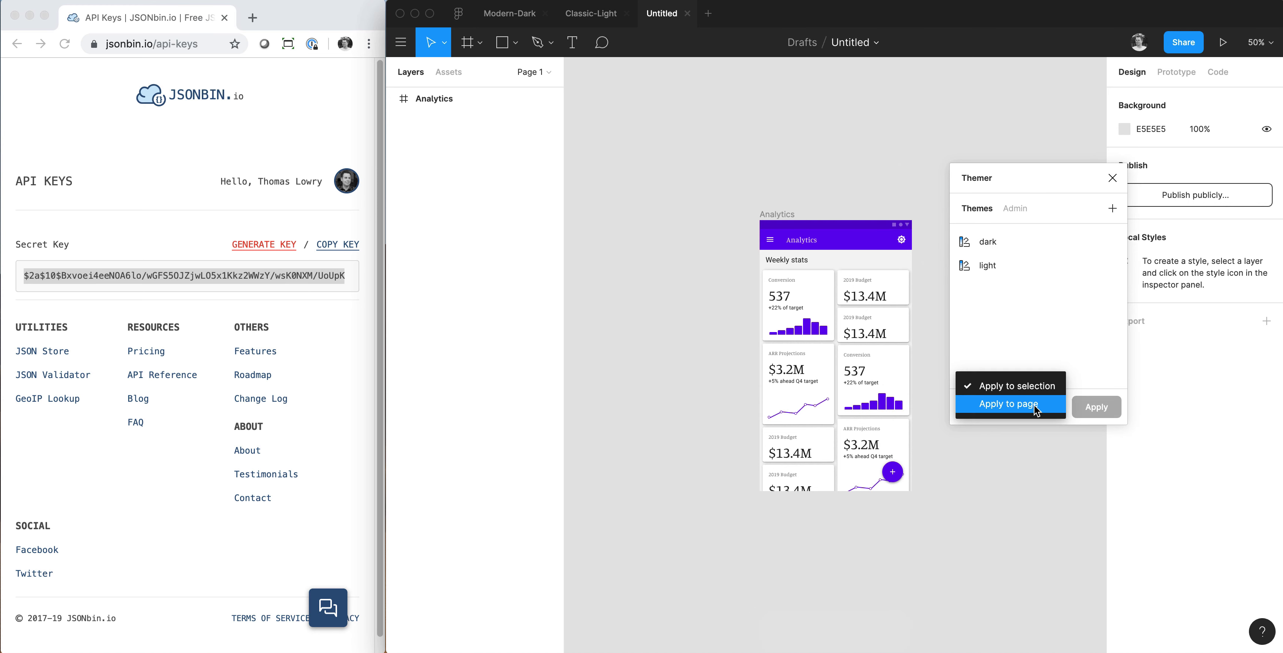
pyautogui.click(1013, 386)
pyautogui.click(770, 215)
pyautogui.click(770, 215)
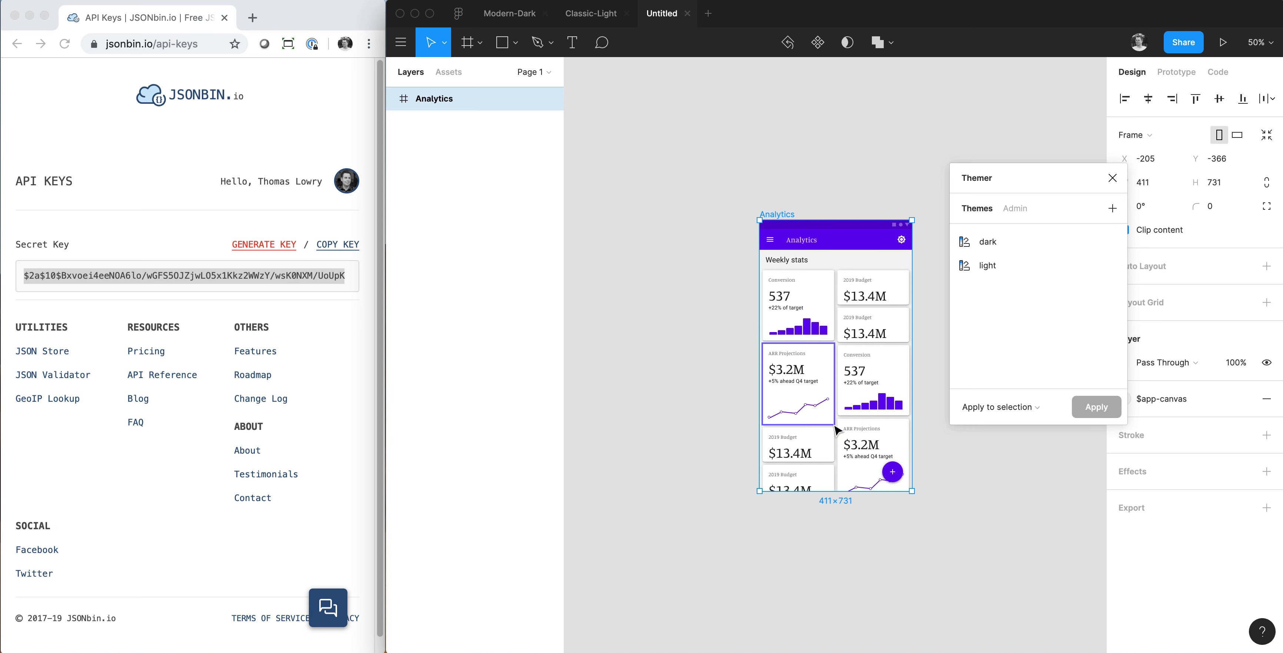
pyautogui.click(1016, 243)
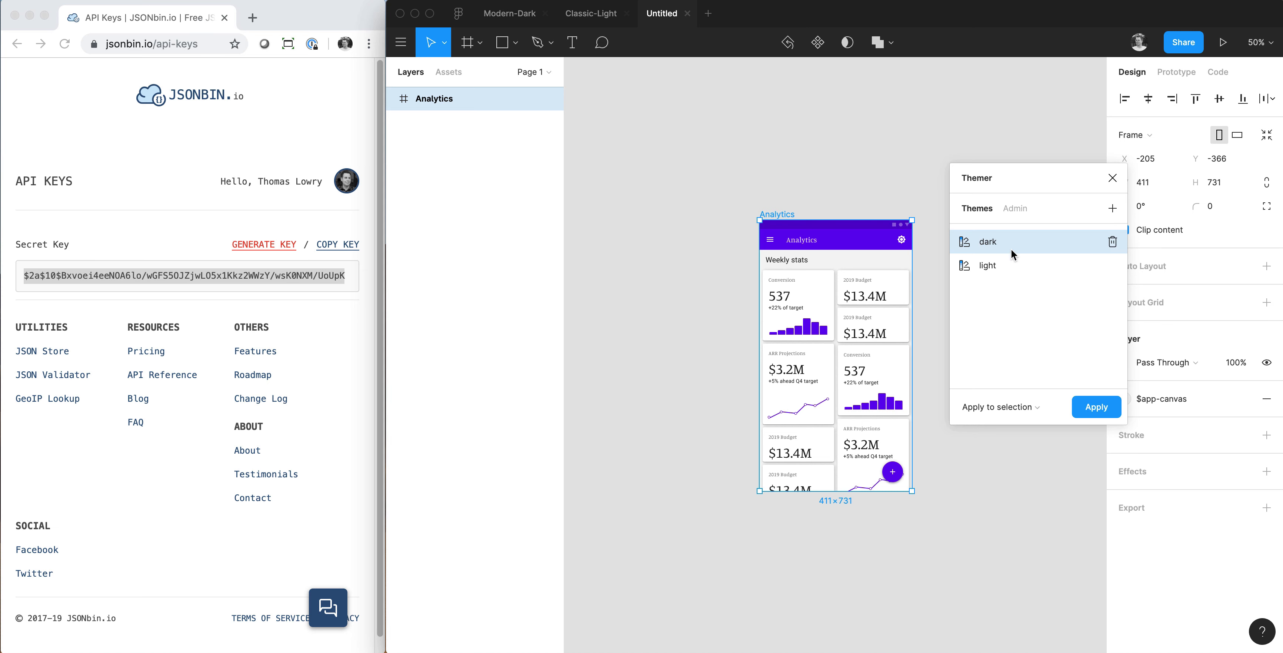
pyautogui.click(1102, 415)
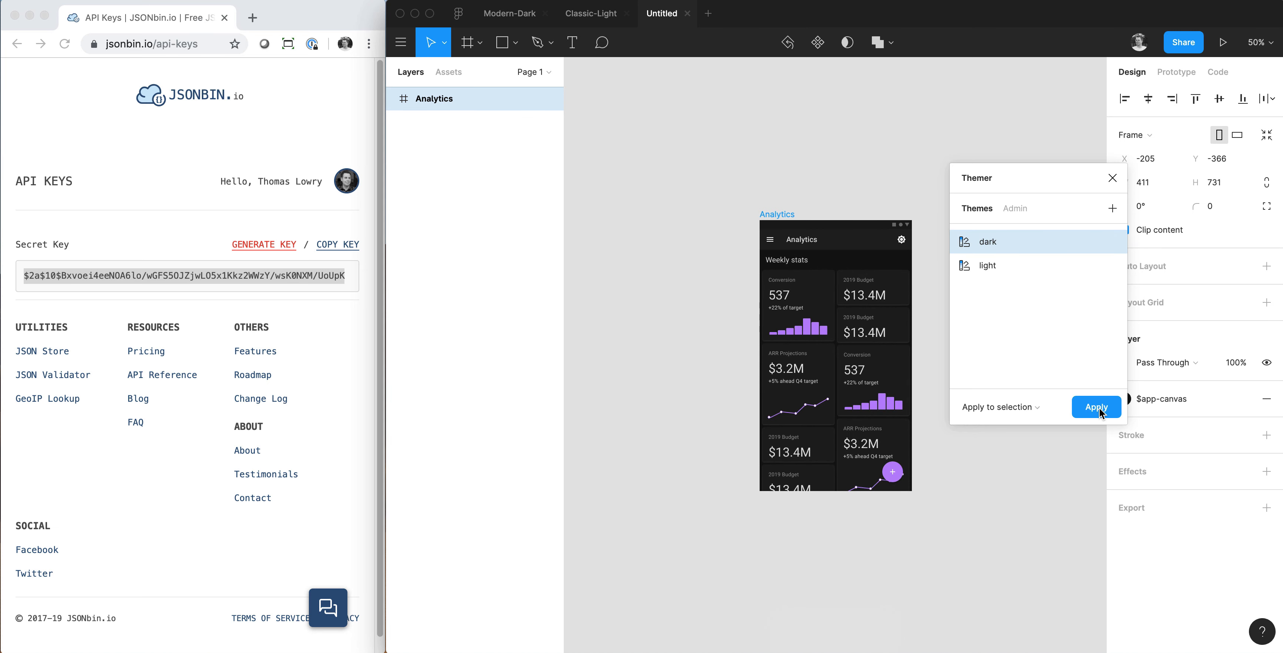
pyautogui.click(1010, 262)
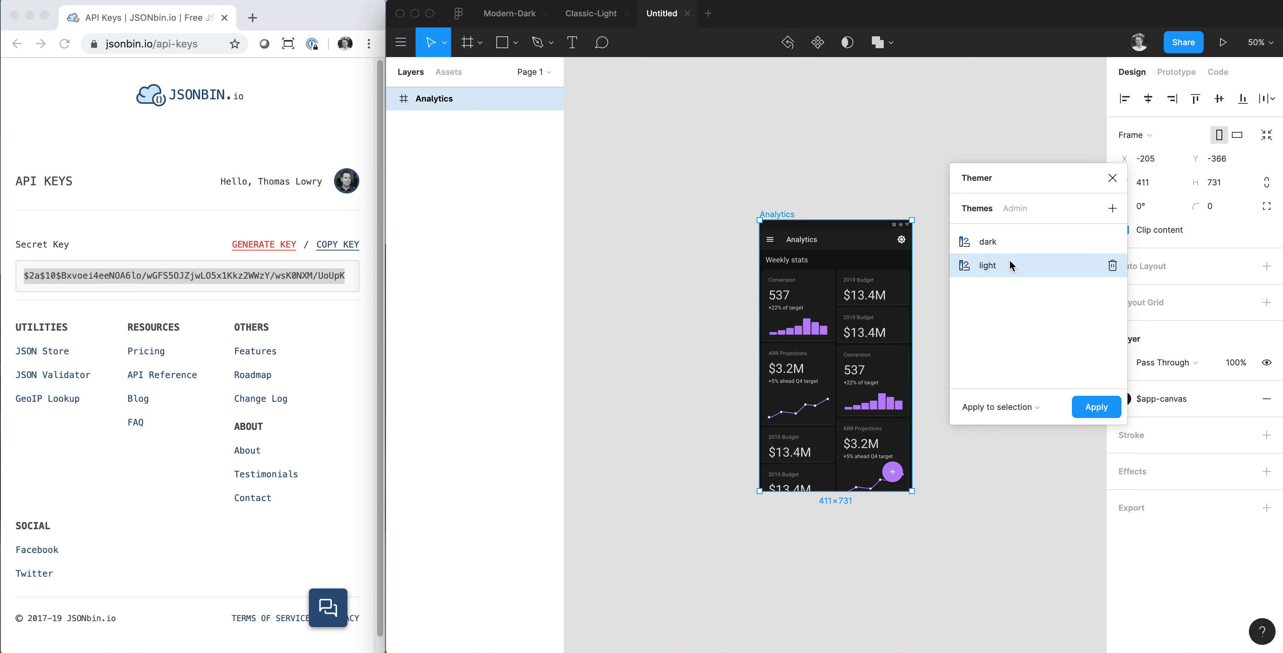
pyautogui.click(1095, 411)
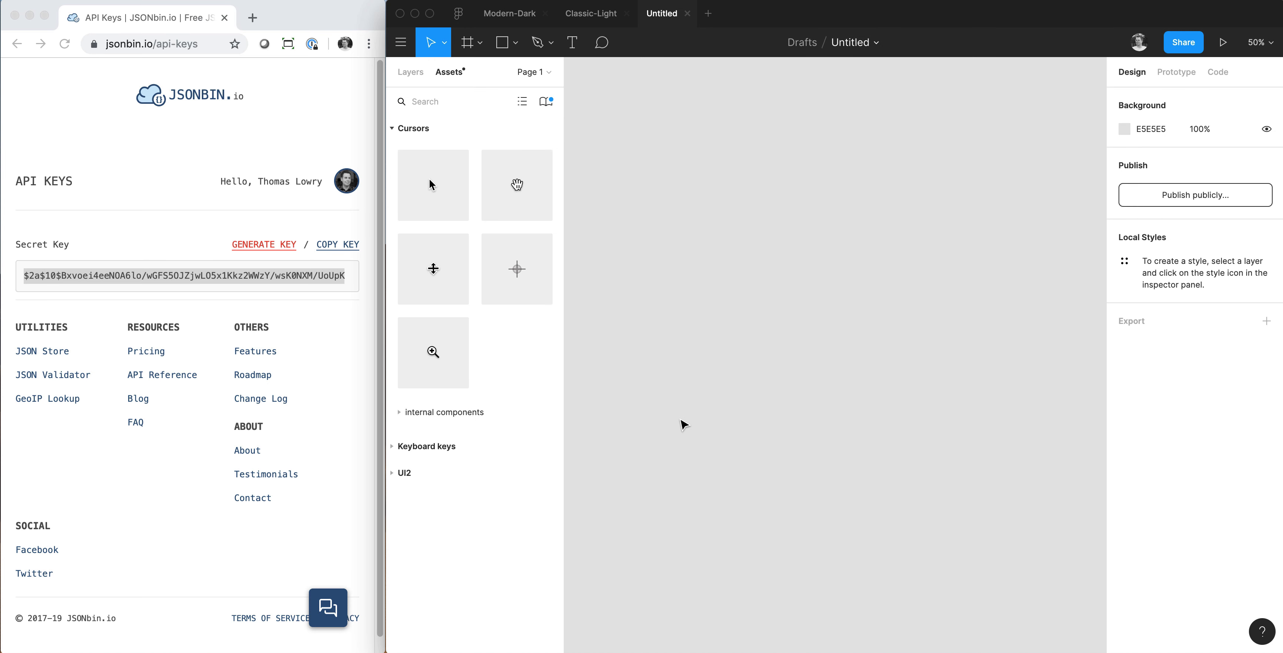
# Add a text label "A" on the empty canvas and duplicate it below as "B".
pyautogui.press('t')
pyautogui.click(677, 241)
pyautogui.write('A')
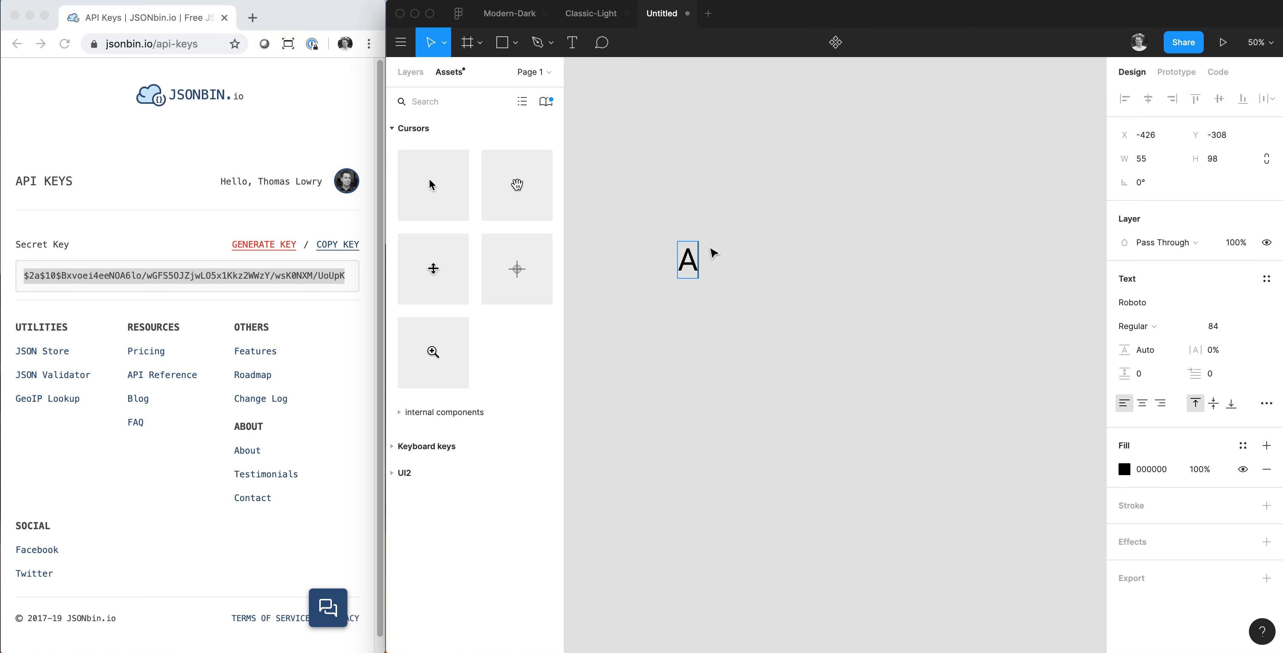
pyautogui.press('Escape')
pyautogui.moveTo(693, 263); pyautogui.dragTo(692, 325)
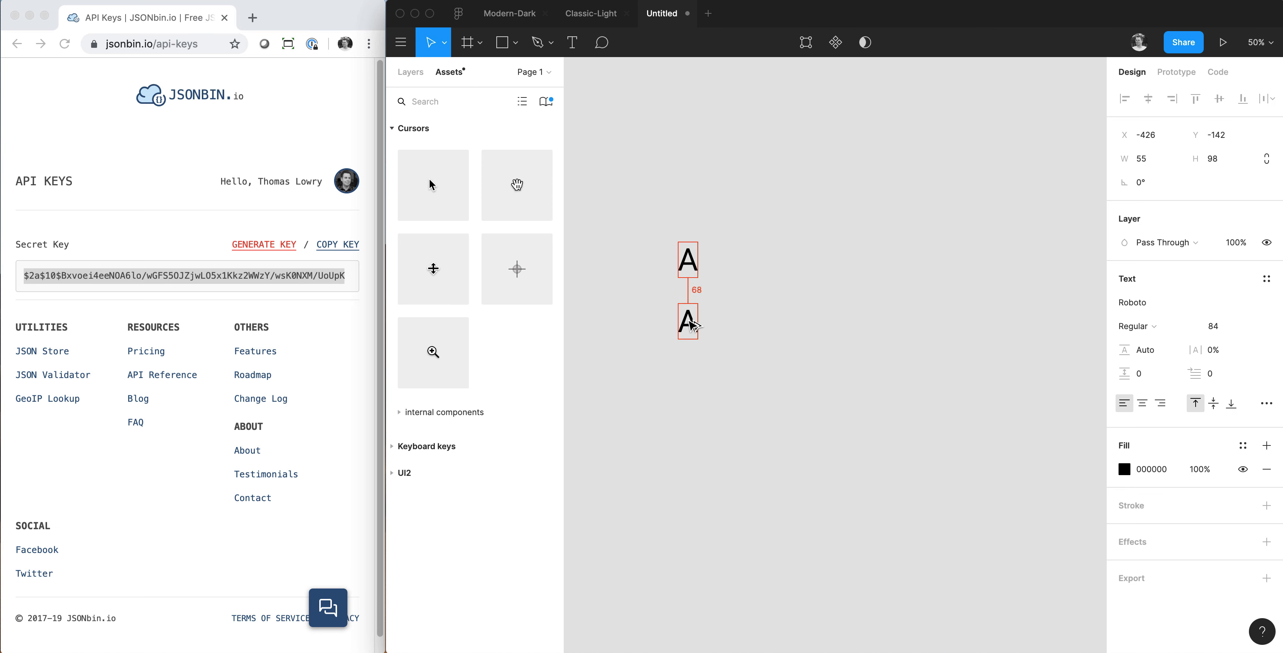
pyautogui.doubleClick(693, 325)
pyautogui.write('B')
pyautogui.click(718, 252)
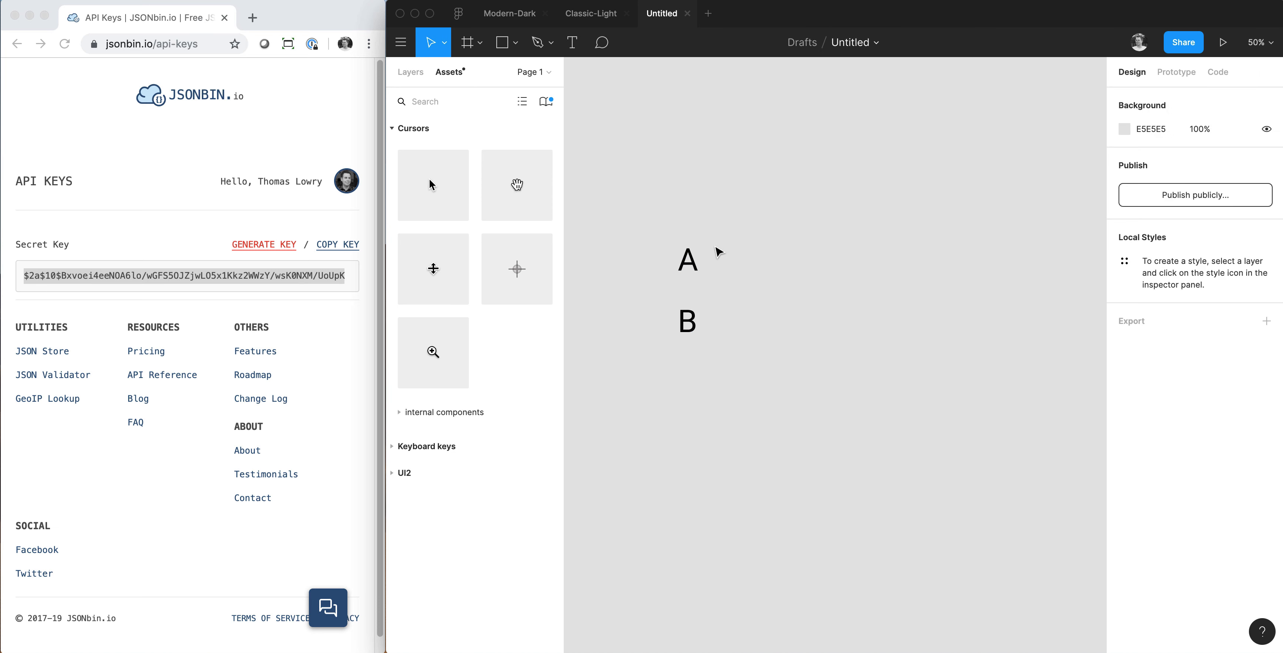
# Draw an 88 × 88 square and duplicate it so that two squares stand beside each of the labels A and B.
pyautogui.press('r')
pyautogui.moveTo(713, 242)
pyautogui.mouseDown()
pyautogui.moveTo(746, 273)
pyautogui.moveTo(782, 265)
pyautogui.moveTo(774, 344)
pyautogui.moveTo(767, 333)
pyautogui.mouseUp()
pyautogui.keyDown('shift'); pyautogui.click(731, 258); pyautogui.keyUp('shift')
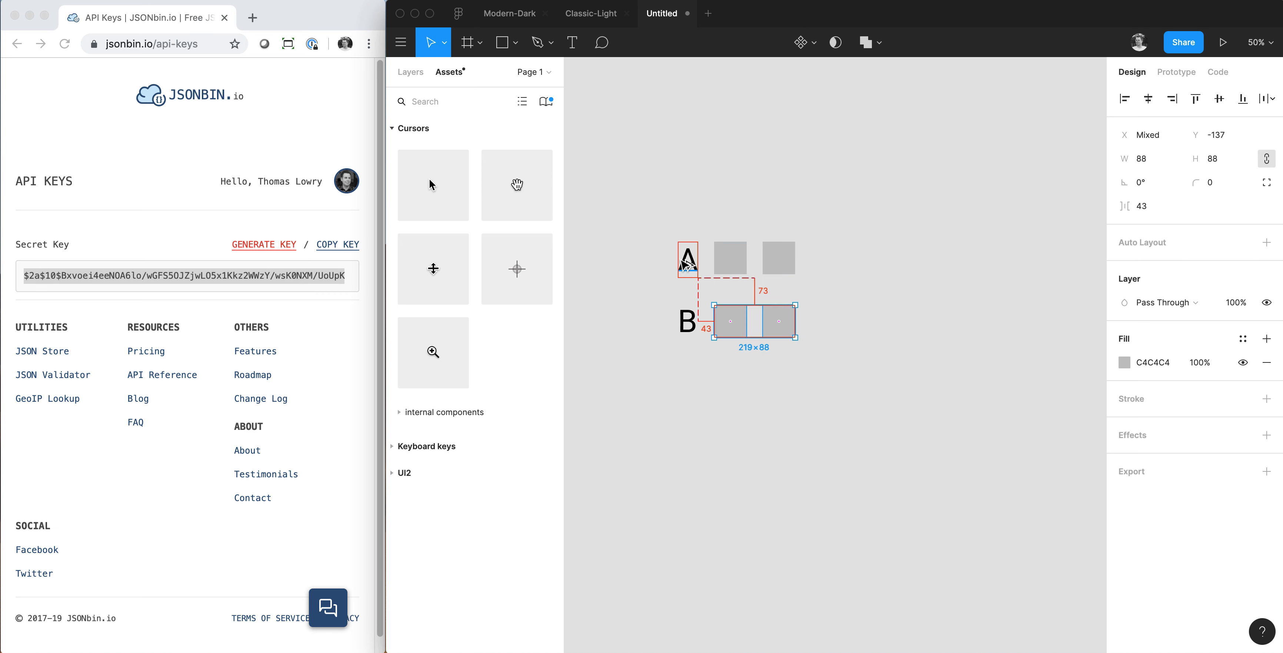
# Fill the first square in row A with red (FF0000) and the second with pure blue.
pyautogui.click(738, 268)
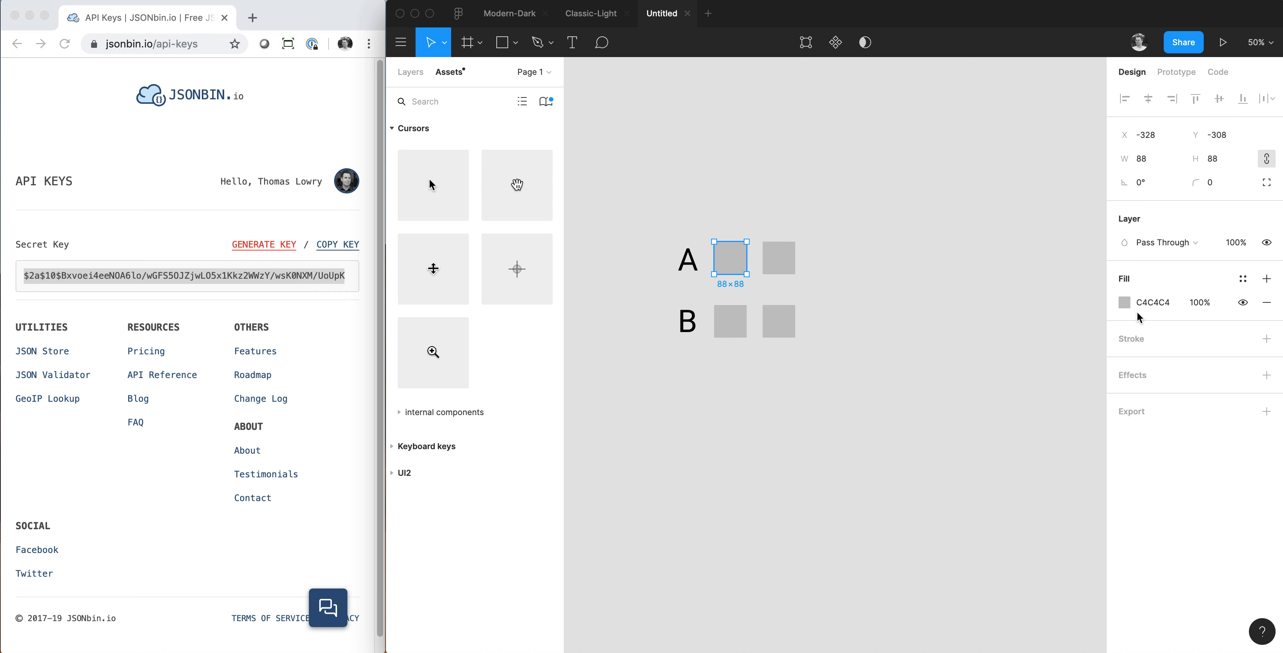
pyautogui.click(1126, 302)
pyautogui.click(1046, 318)
pyautogui.click(785, 267)
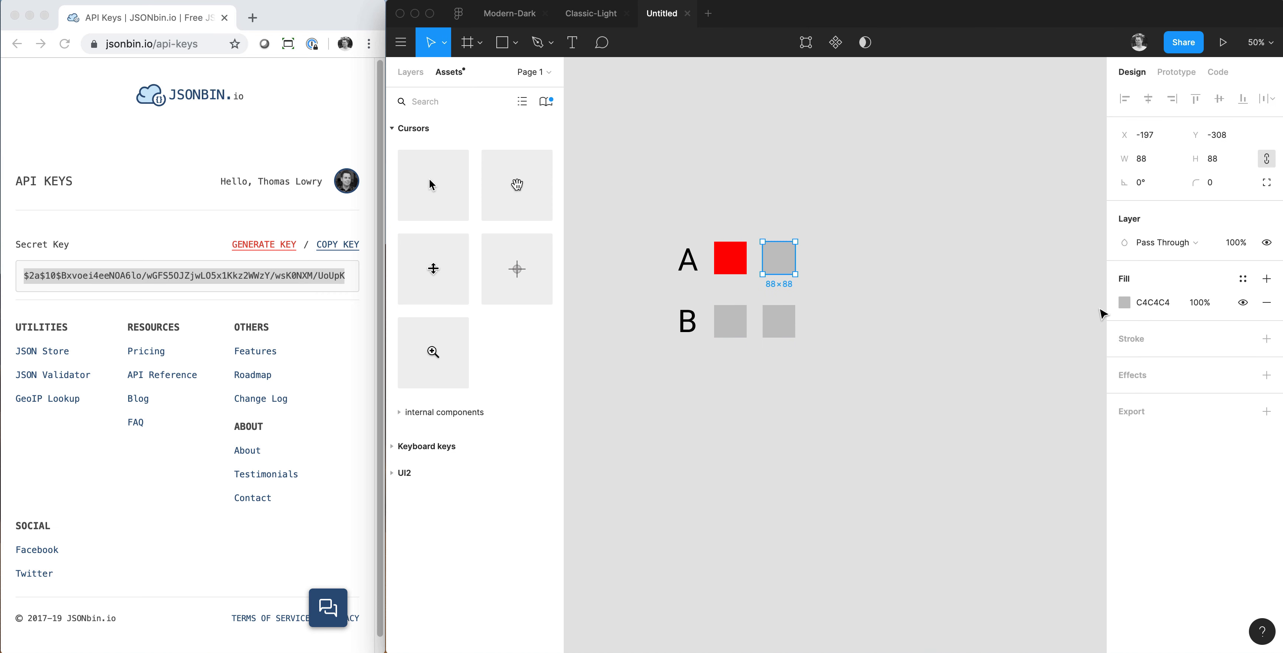
pyautogui.click(1125, 302)
pyautogui.click(1051, 478)
pyautogui.moveTo(1046, 361); pyautogui.dragTo(1152, 219)
pyautogui.click(831, 300)
# Sample the red and blue fills of row A onto the matching squares in row B.
pyautogui.click(739, 321)
pyautogui.press('i')
pyautogui.click(730, 257)
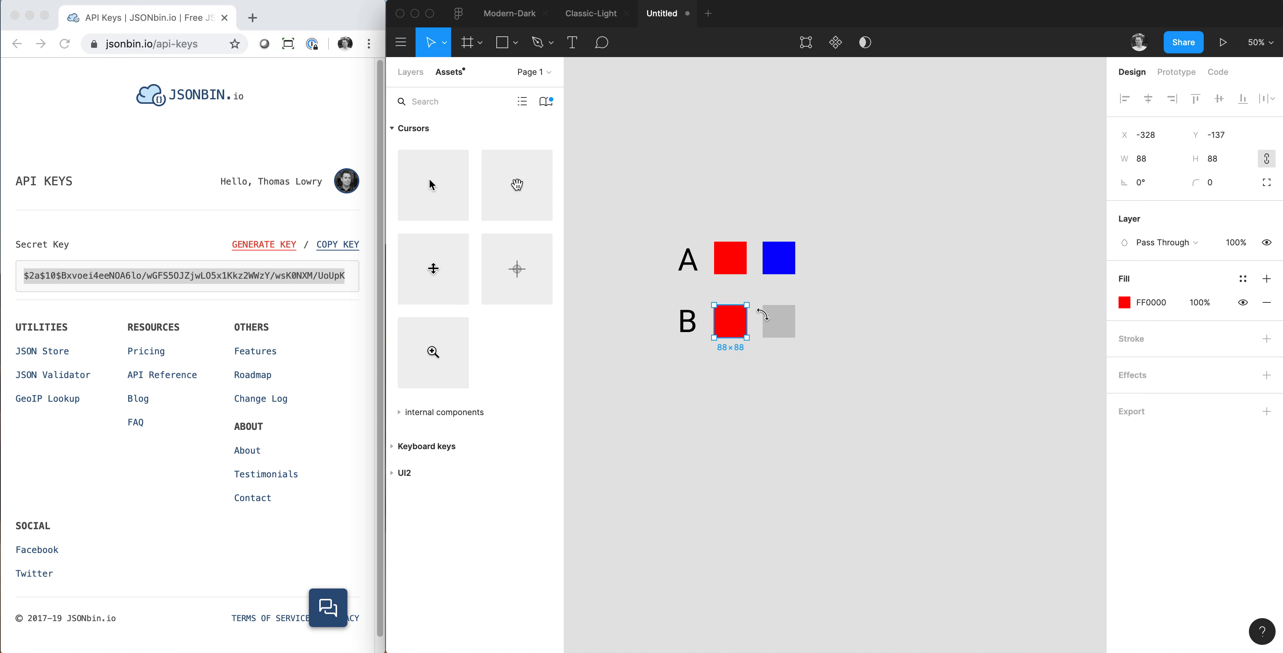
pyautogui.click(779, 322)
pyautogui.press('i')
pyautogui.click(777, 258)
pyautogui.click(737, 315)
pyautogui.keyDown('shift'); pyautogui.click(780, 316); pyautogui.keyUp('shift')
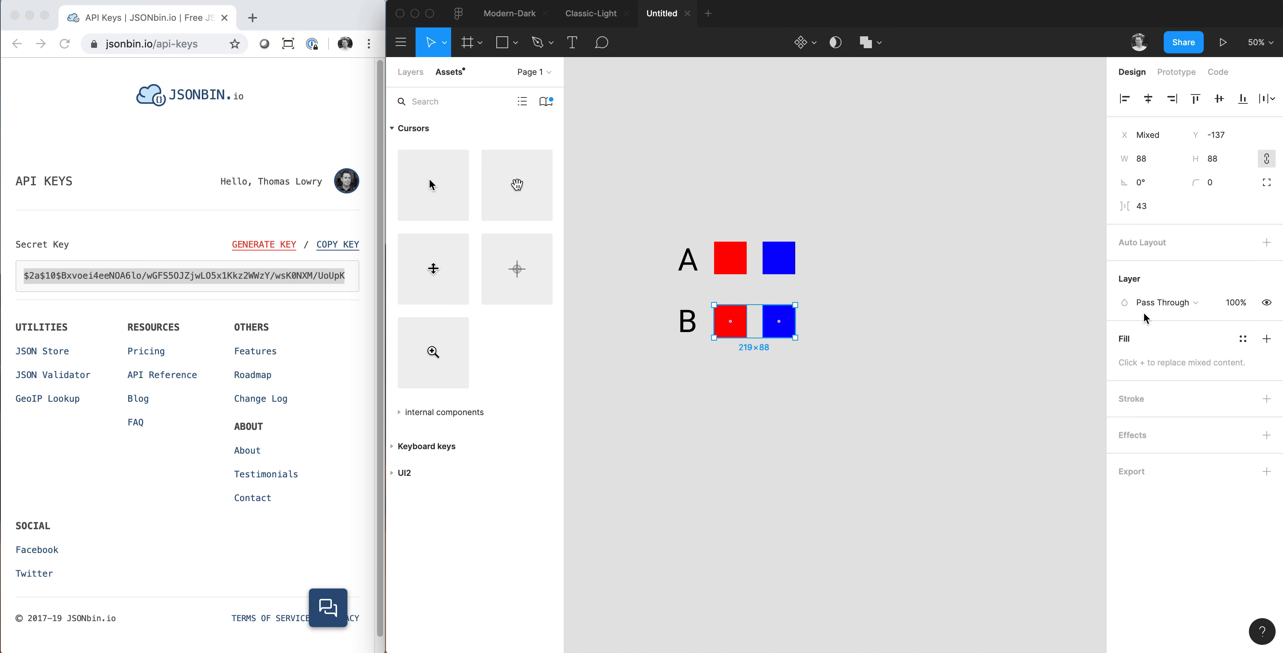
pyautogui.click(835, 338)
# Mute the fills of the row B squares to a dull dark red and a dull dark blue.
pyautogui.click(742, 326)
pyautogui.click(1123, 302)
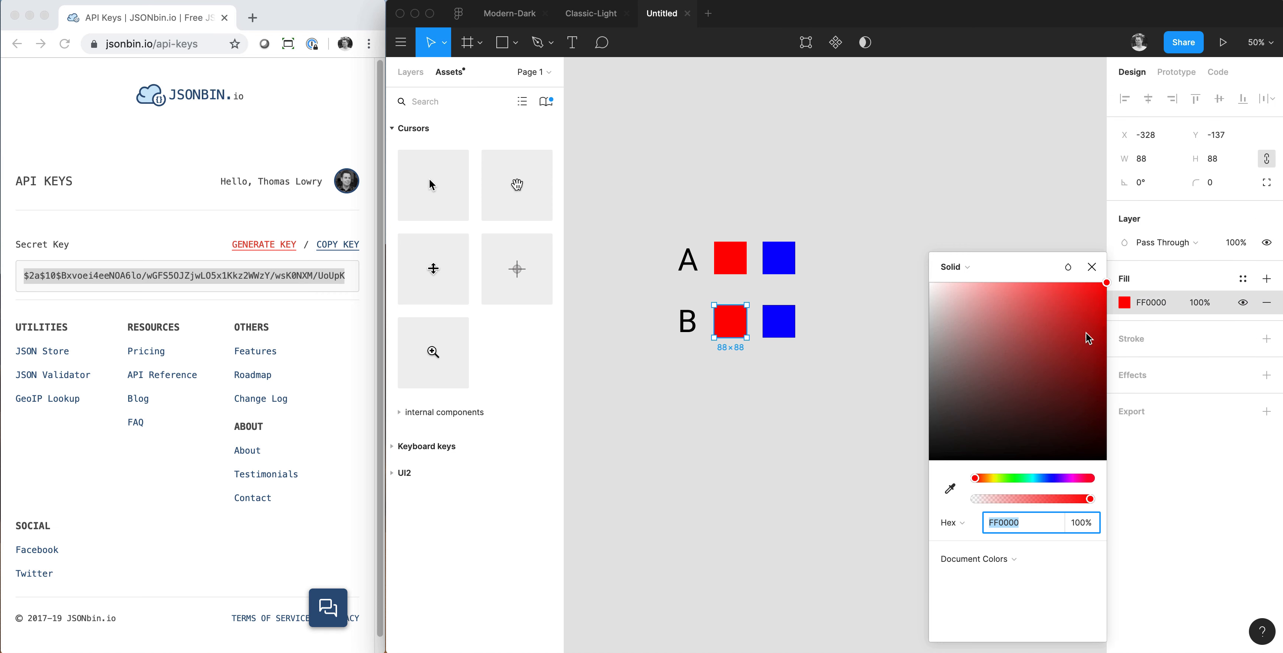
pyautogui.moveTo(1038, 342)
pyautogui.mouseDown()
pyautogui.moveTo(1025, 375)
pyautogui.moveTo(1034, 364)
pyautogui.mouseUp()
pyautogui.click(779, 321)
pyautogui.click(1124, 302)
pyautogui.click(915, 260)
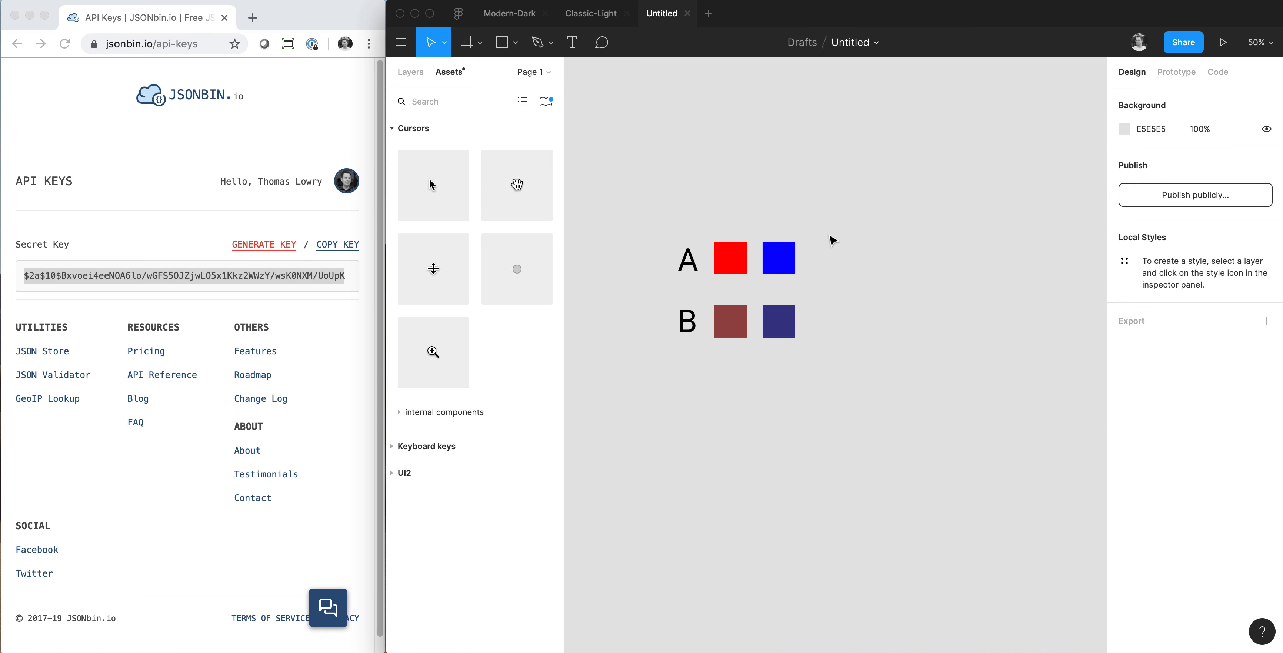
# Create a color style named "a/red" from the red square in row A.
pyautogui.click(727, 253)
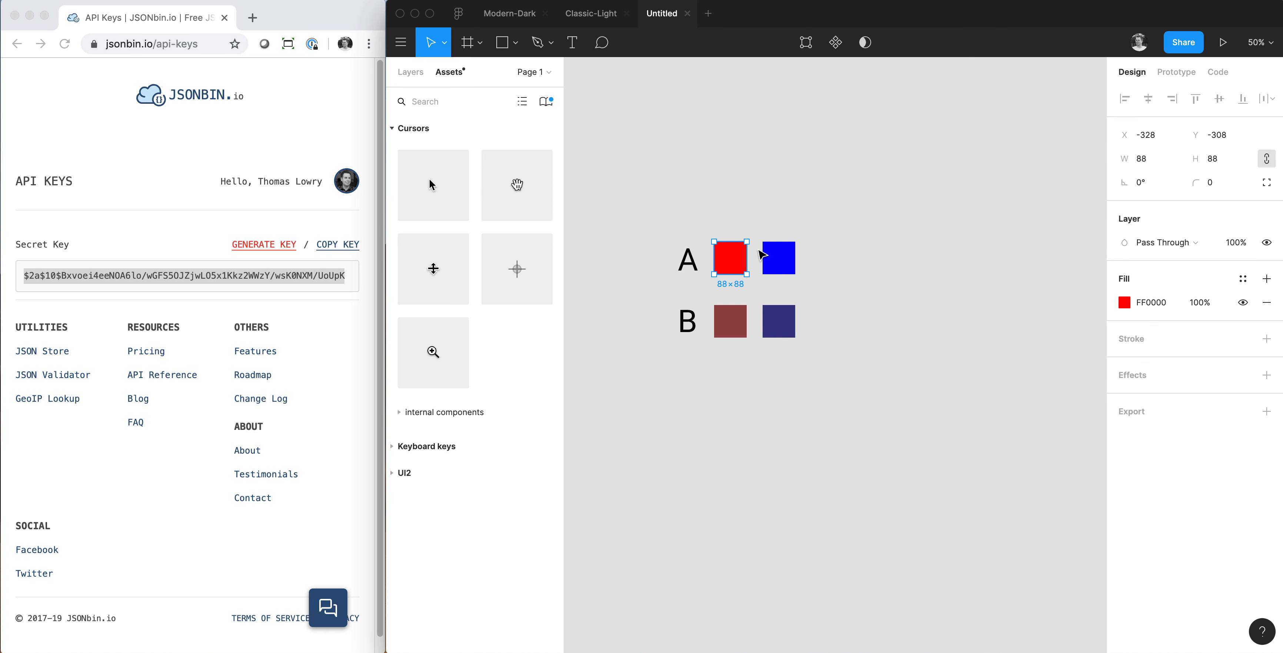
pyautogui.click(1242, 279)
pyautogui.click(1258, 308)
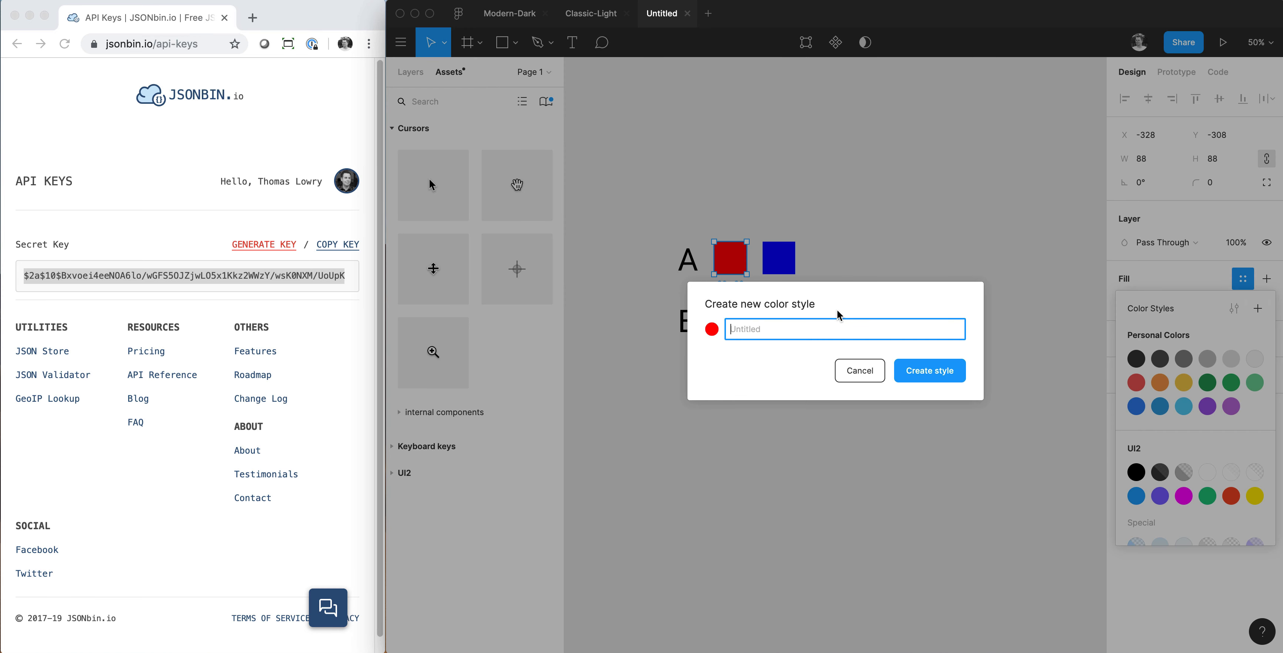
pyautogui.write('a/red')
pyautogui.press('Return')
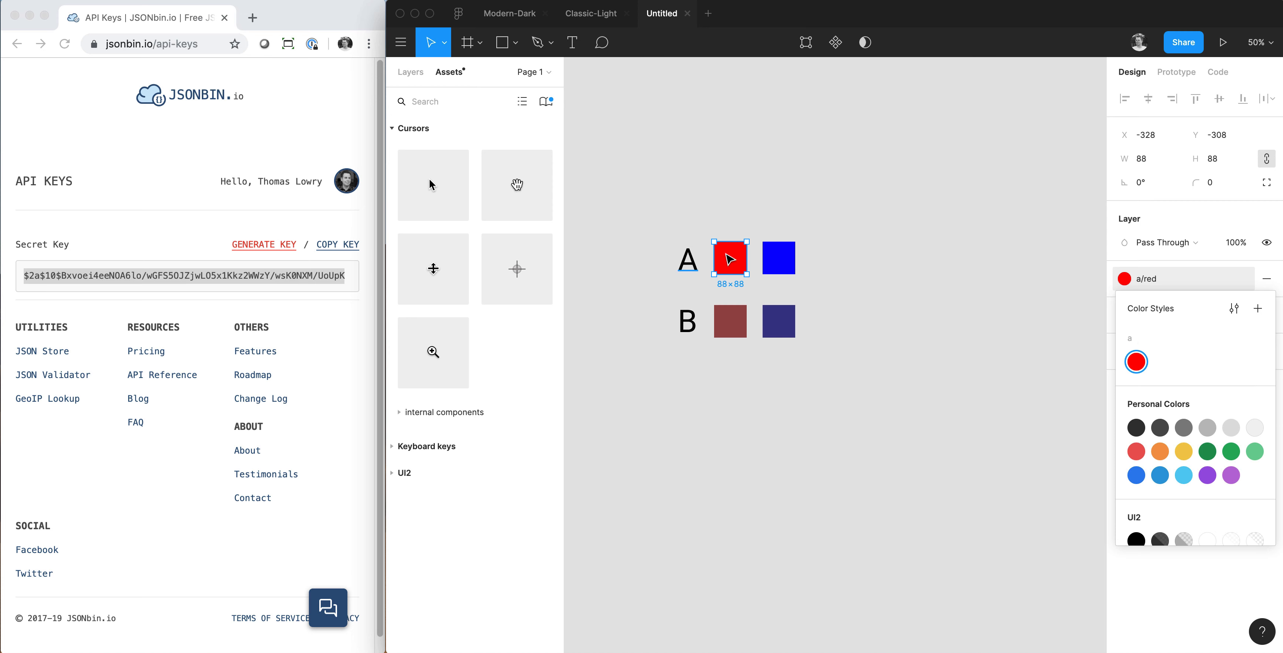
# Create a color style named "a/blue" from the blue square in row A.
pyautogui.click(789, 261)
pyautogui.click(1243, 278)
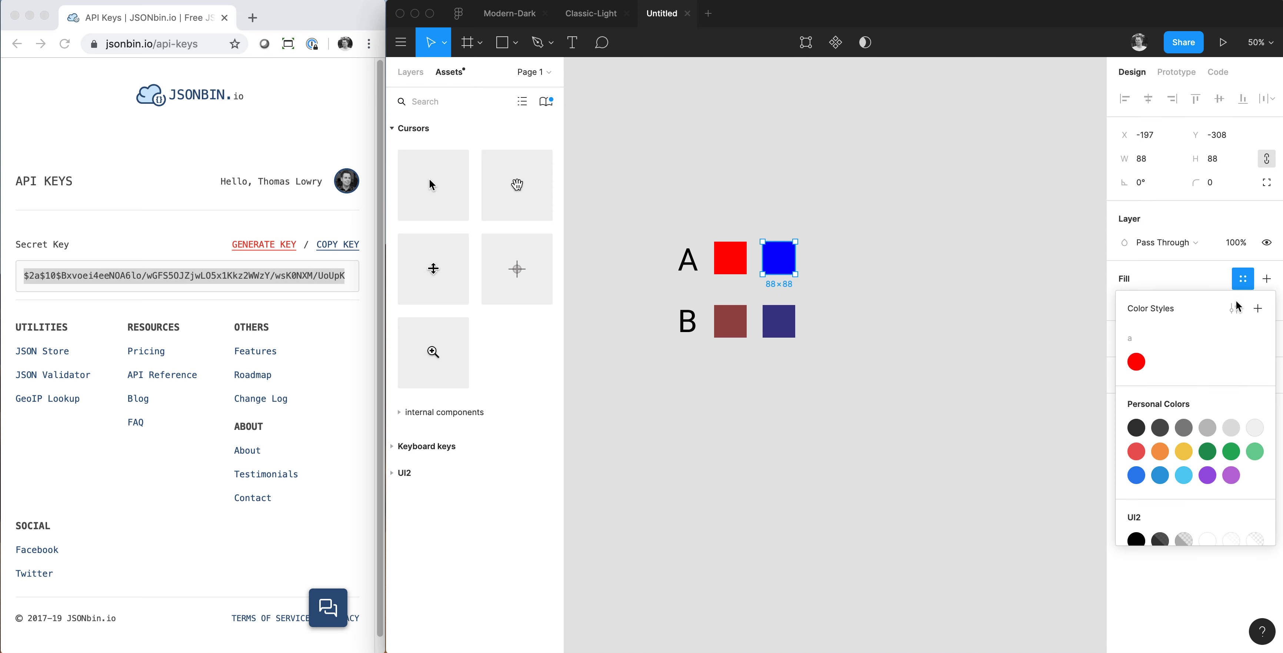
pyautogui.click(1258, 308)
pyautogui.write('a/blue')
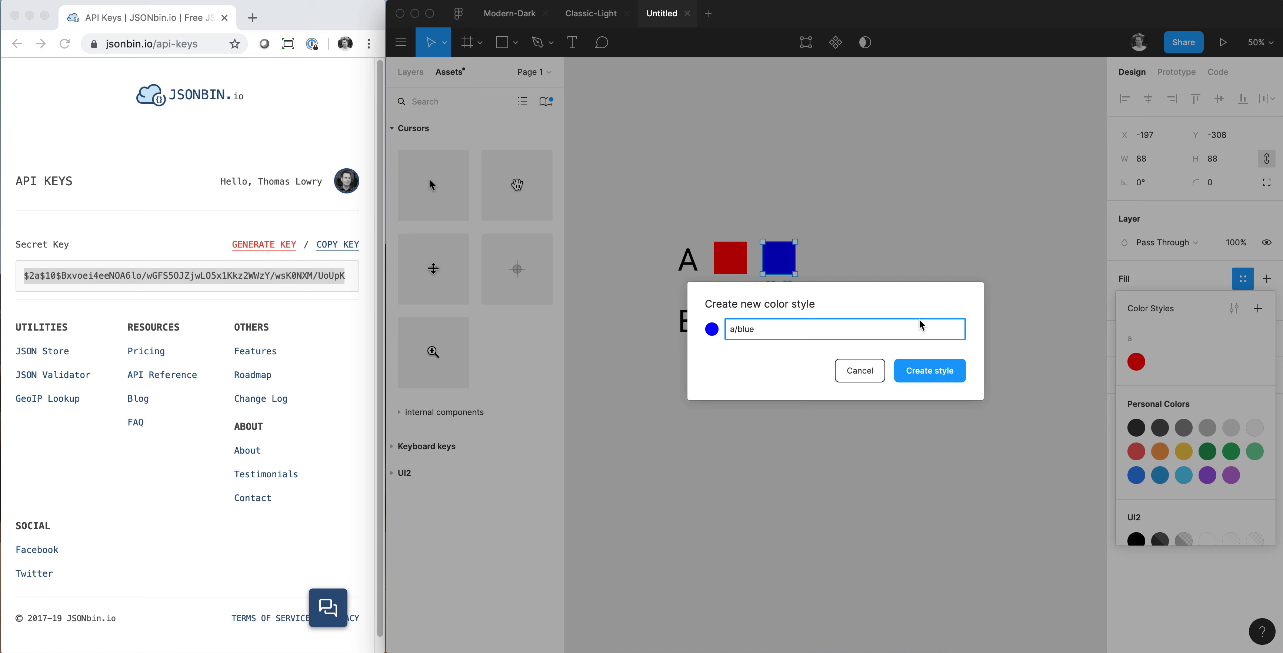
pyautogui.click(928, 370)
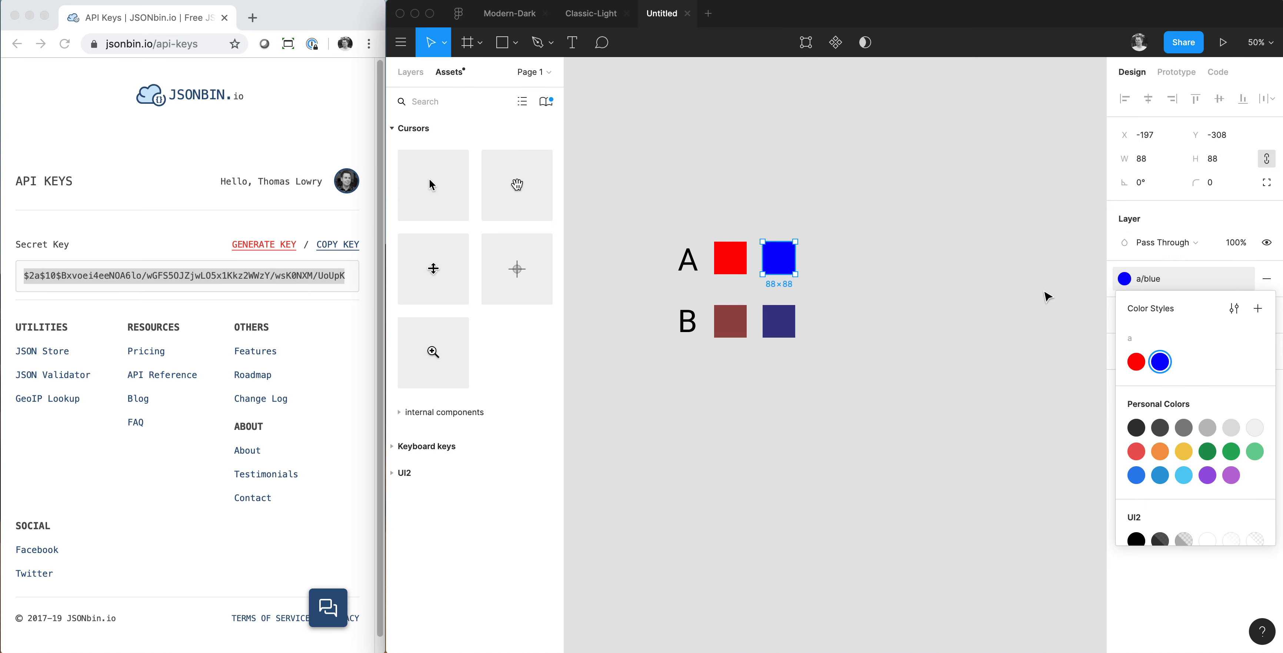
pyautogui.click(854, 309)
# Create a color style named "b/red" from the muted red square in row B.
pyautogui.click(717, 329)
pyautogui.click(1242, 278)
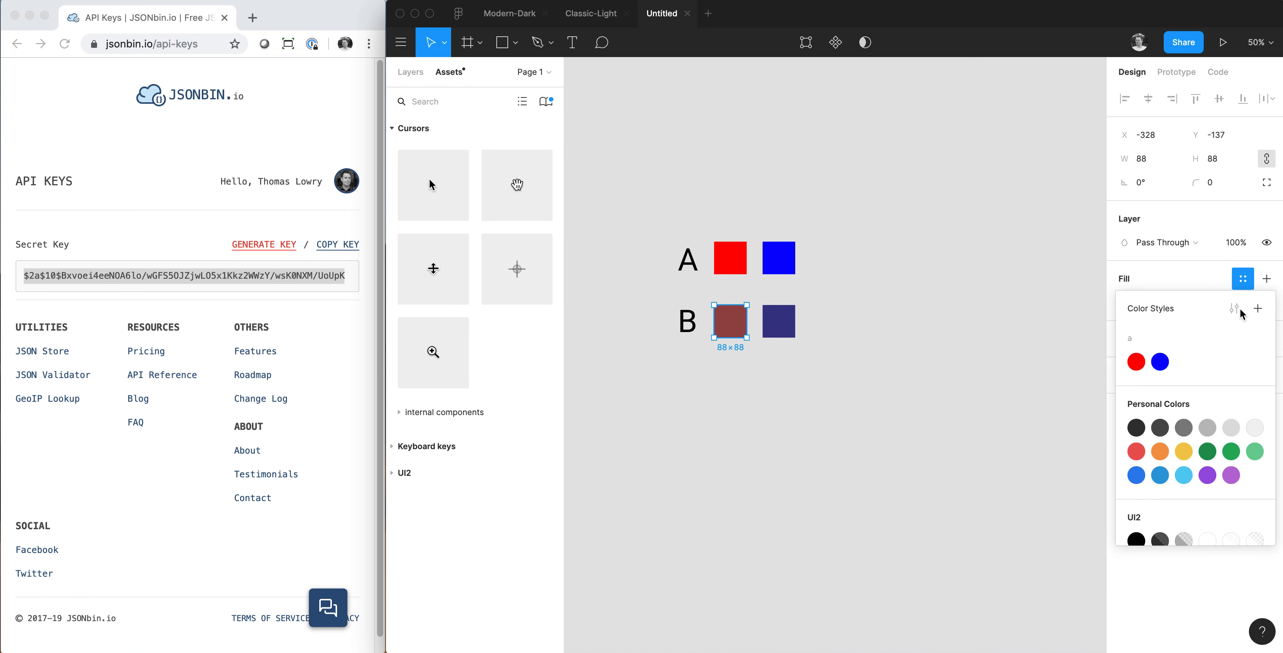
pyautogui.click(1258, 308)
pyautogui.write('b/re')
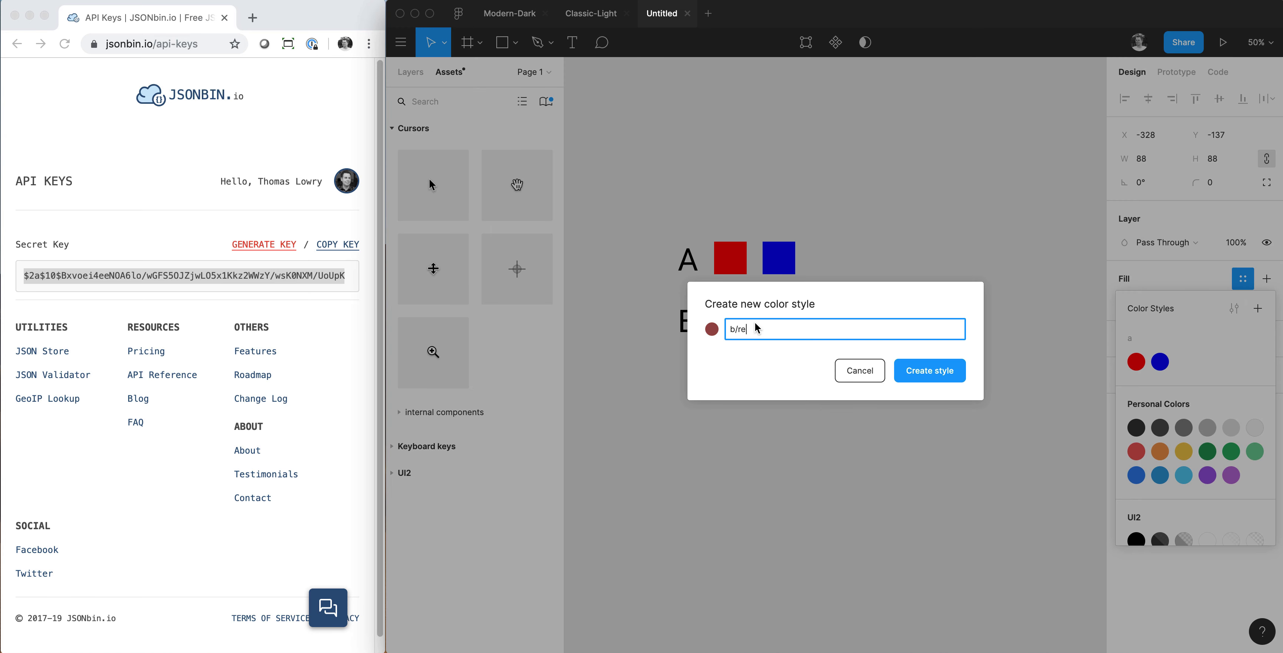
pyautogui.write('d')
pyautogui.press('Return')
# Create a color style named "b/blue" from the muted blue square in row B.
pyautogui.click(779, 321)
pyautogui.click(1242, 278)
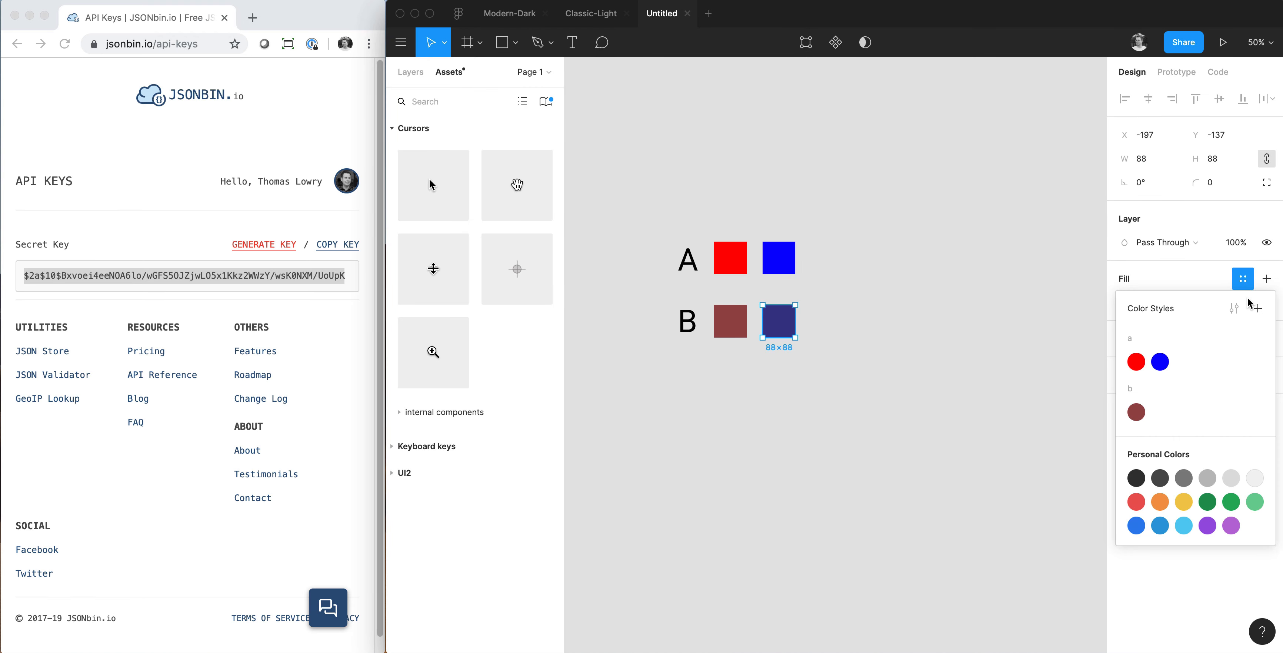
pyautogui.click(1257, 308)
pyautogui.write('b/blue')
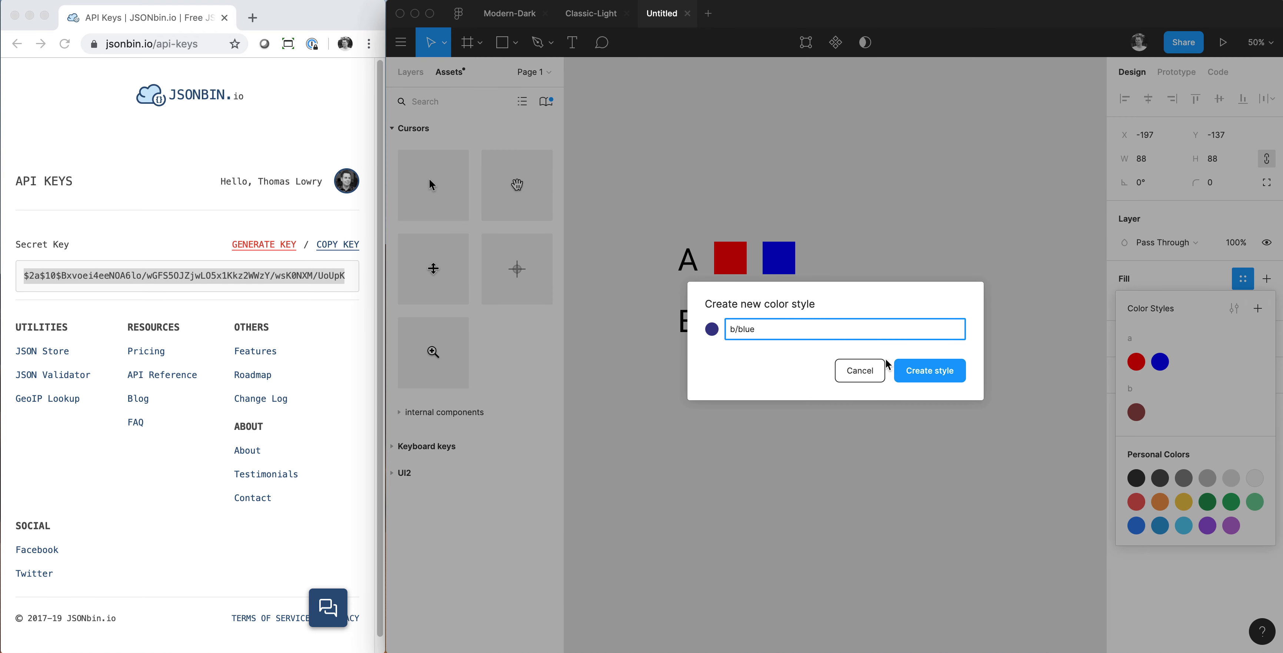
pyautogui.click(899, 368)
pyautogui.click(883, 324)
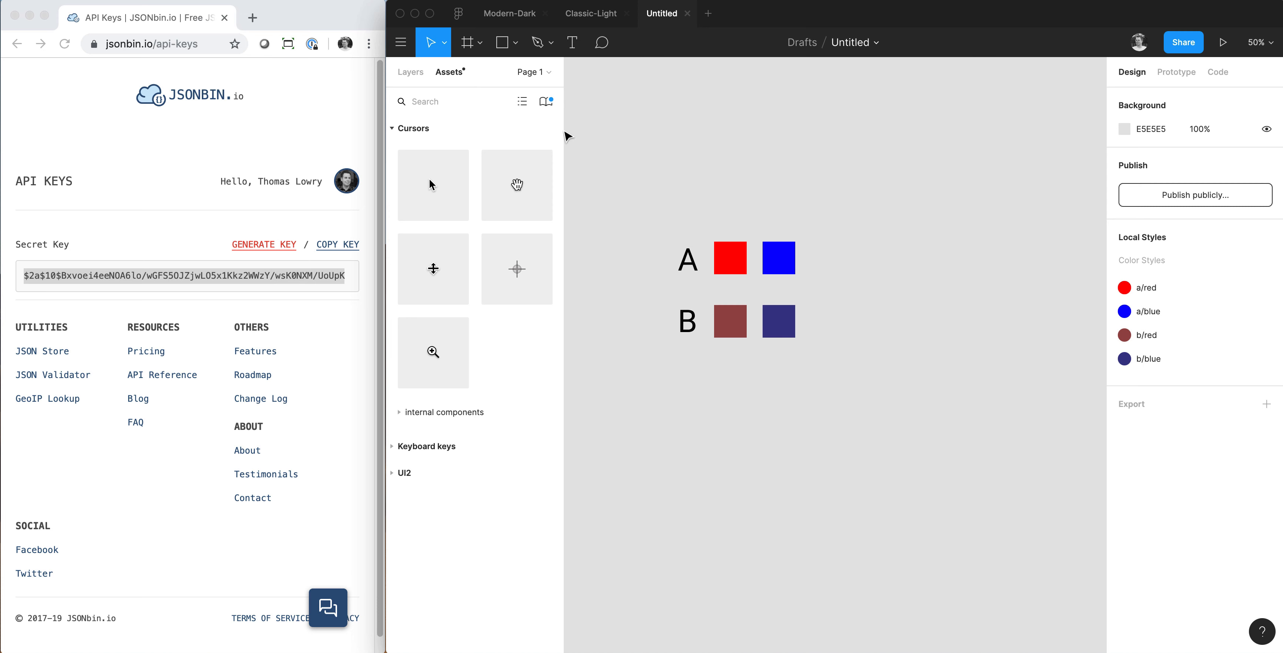
# Publish the current file's pending style changes to its library.
pyautogui.click(546, 102)
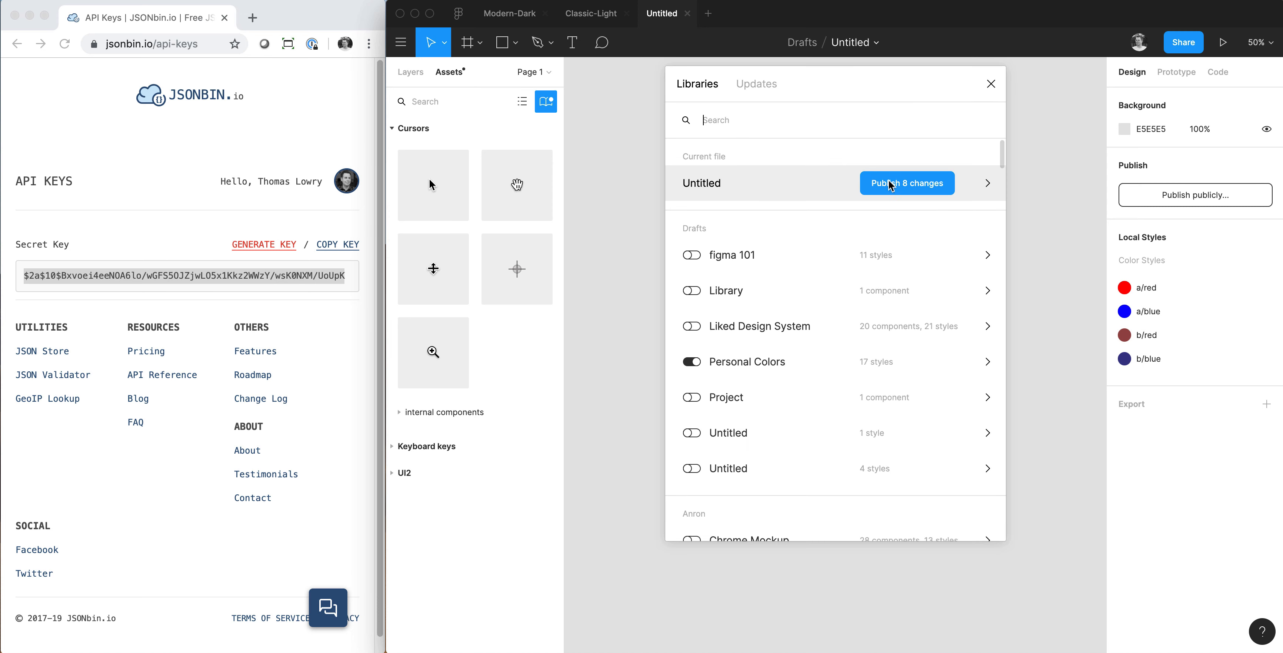
pyautogui.click(906, 186)
pyautogui.click(935, 256)
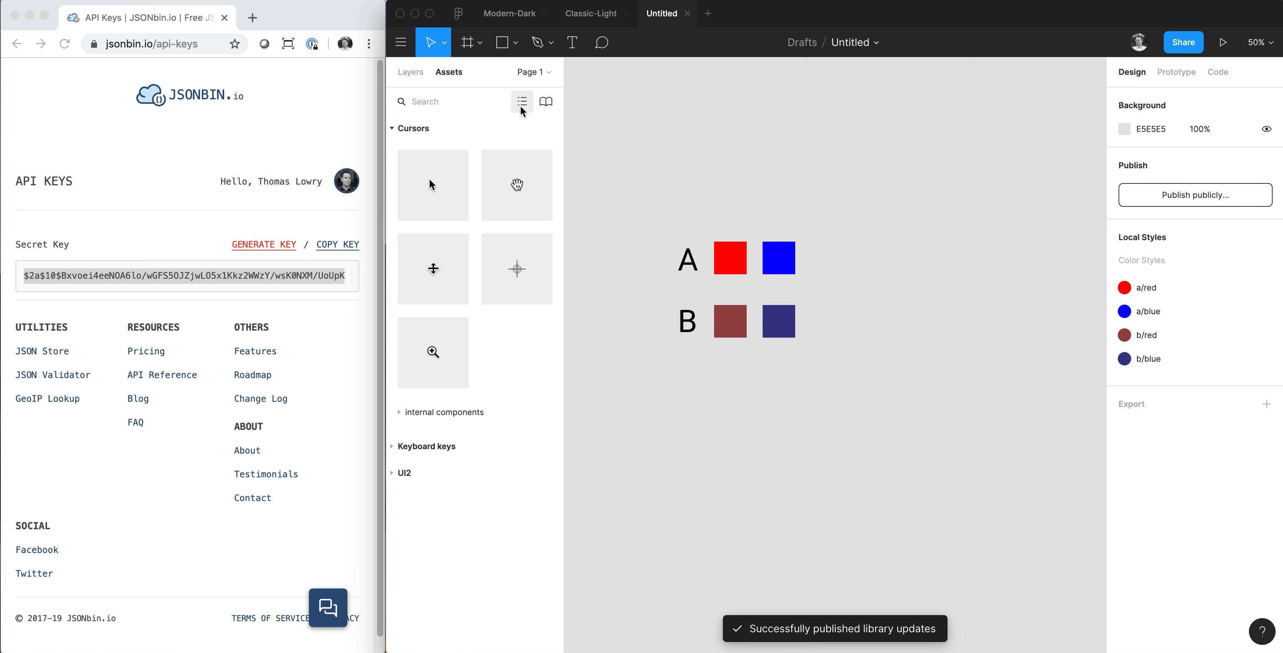
# Review the color styles published in the current file's library.
pyautogui.click(546, 101)
pyautogui.click(756, 85)
pyautogui.click(682, 86)
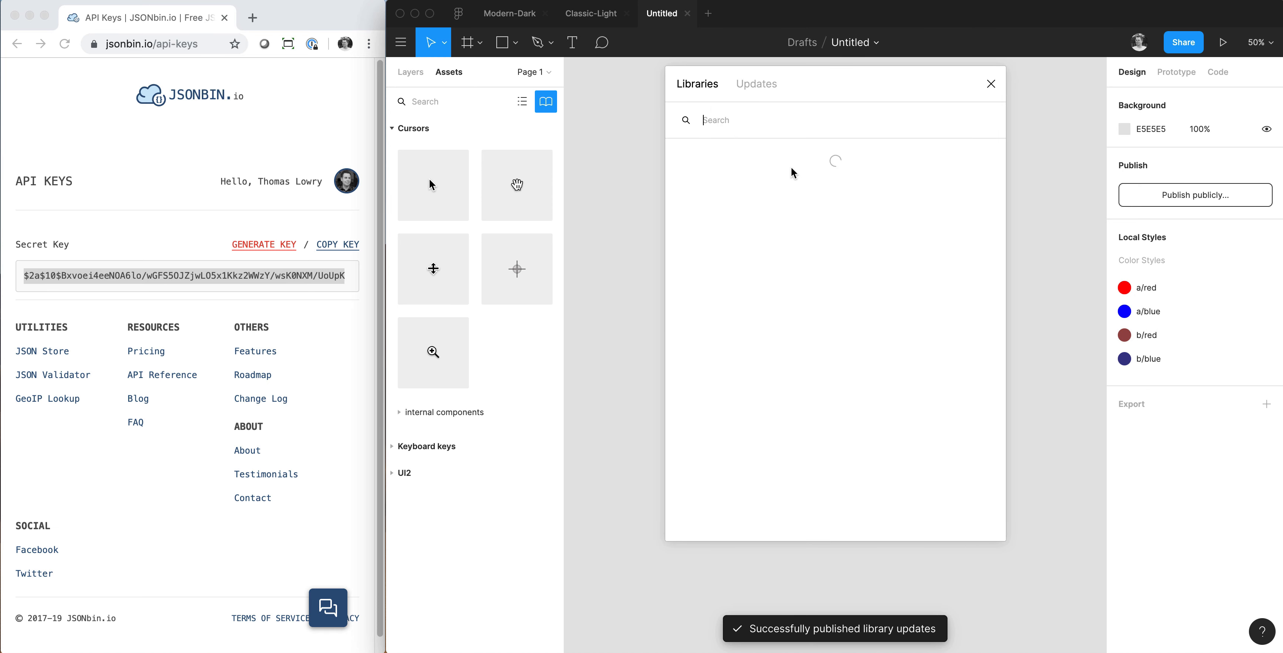
pyautogui.click(770, 175)
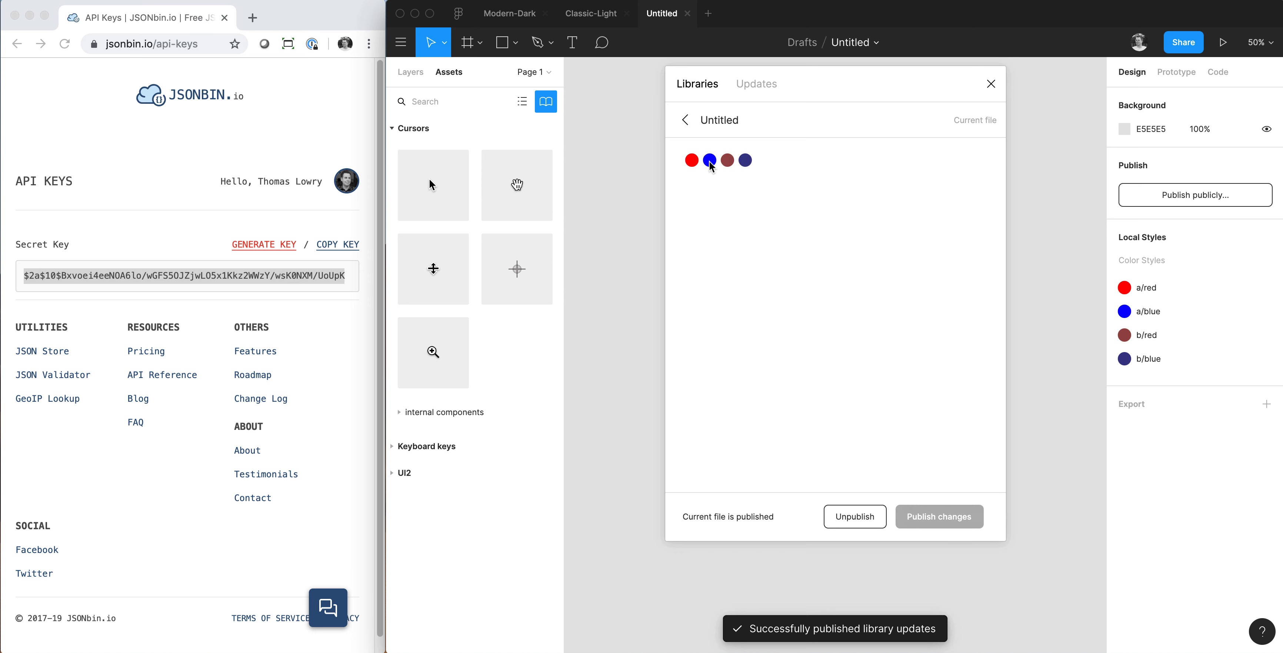
pyautogui.click(686, 120)
pyautogui.click(991, 83)
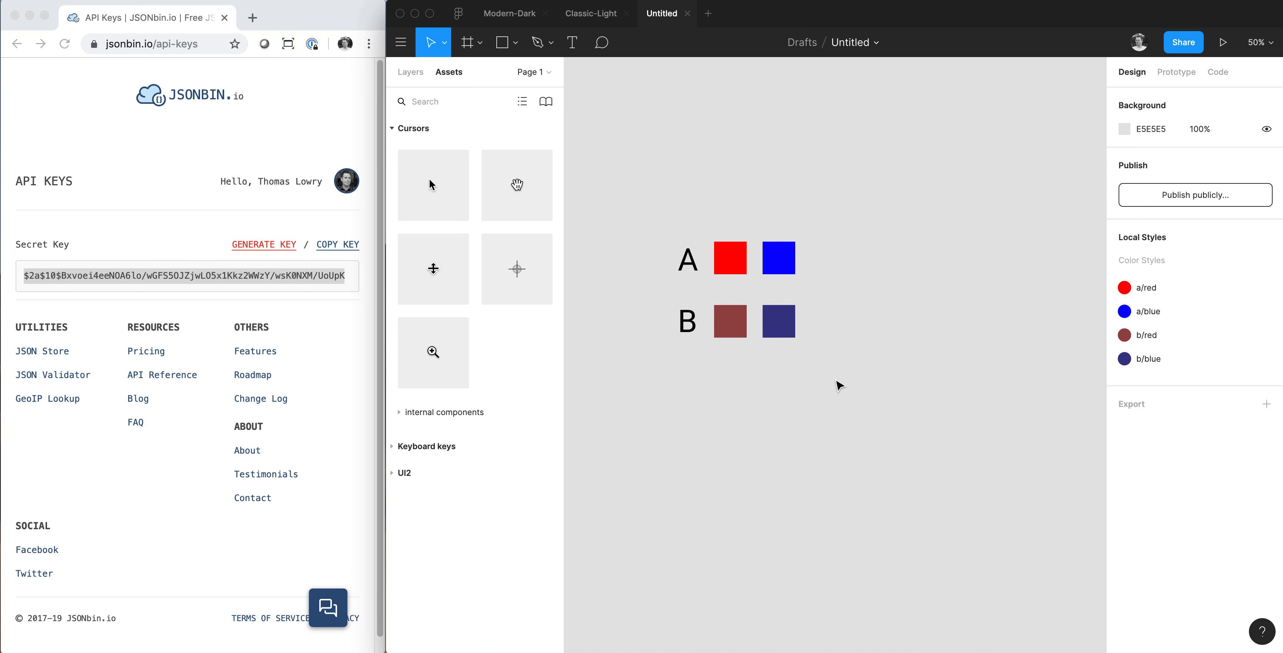
# Run Themer and create themes from all local color styles, with prefixed styles split into themes.
pyautogui.press('super+slash')
pyautogui.write('the')
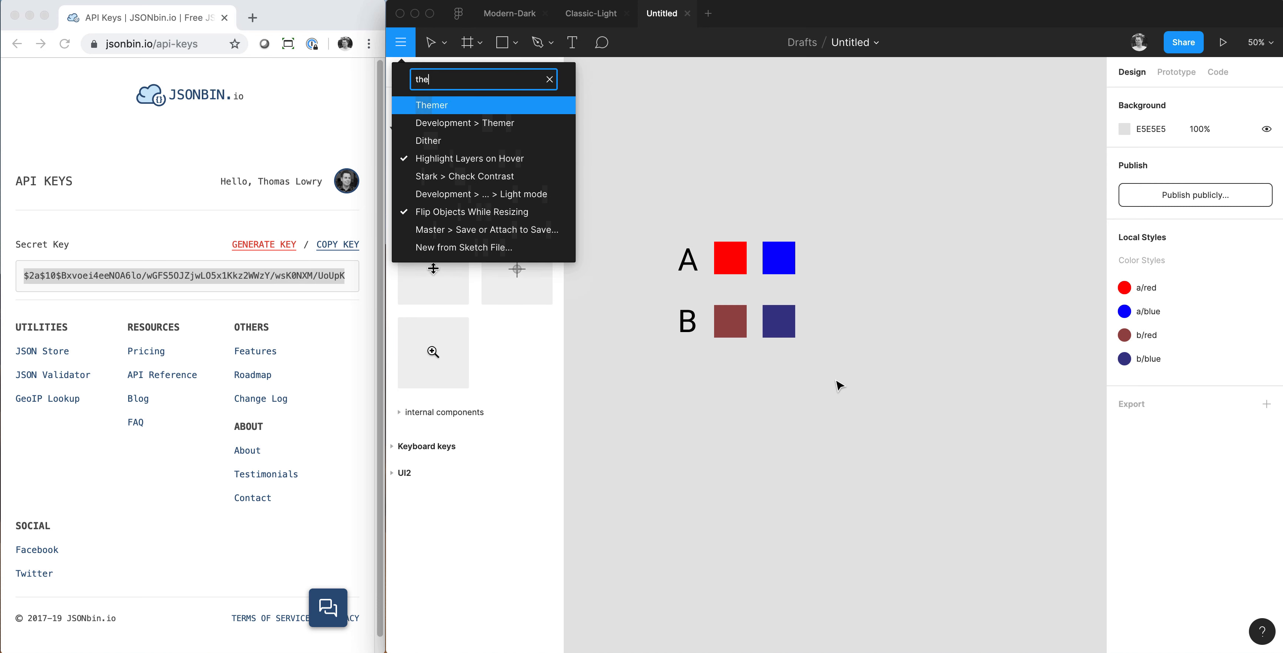
pyautogui.press('Return')
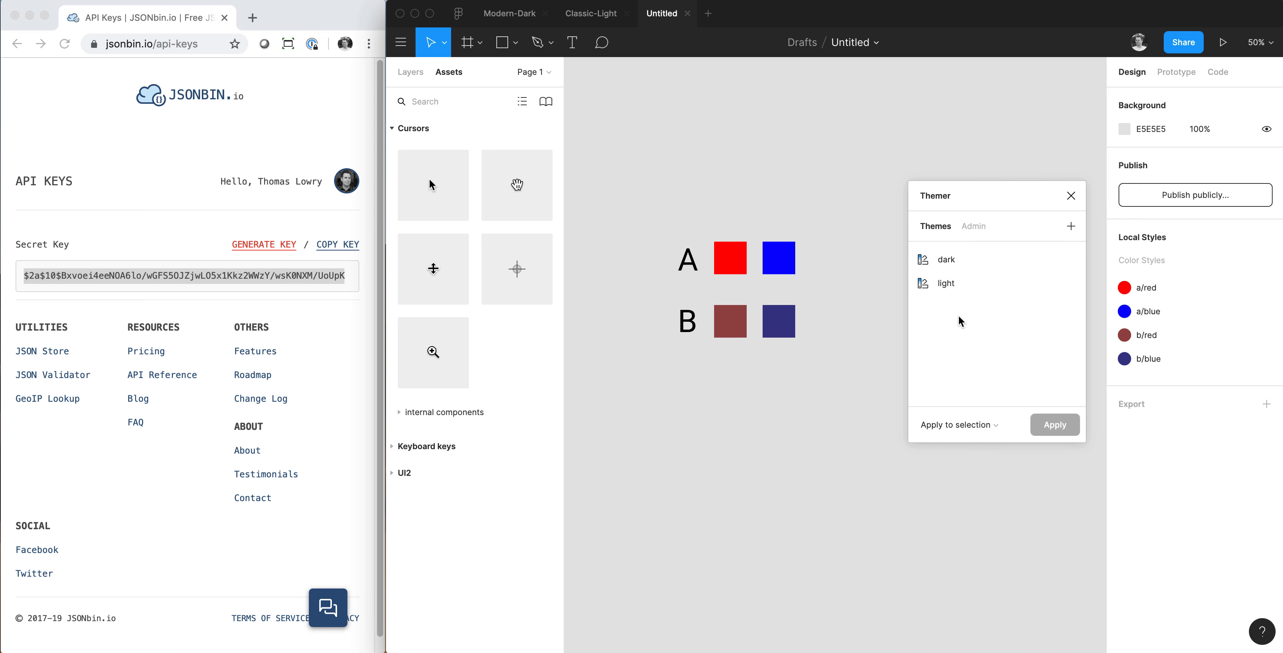
pyautogui.click(1070, 226)
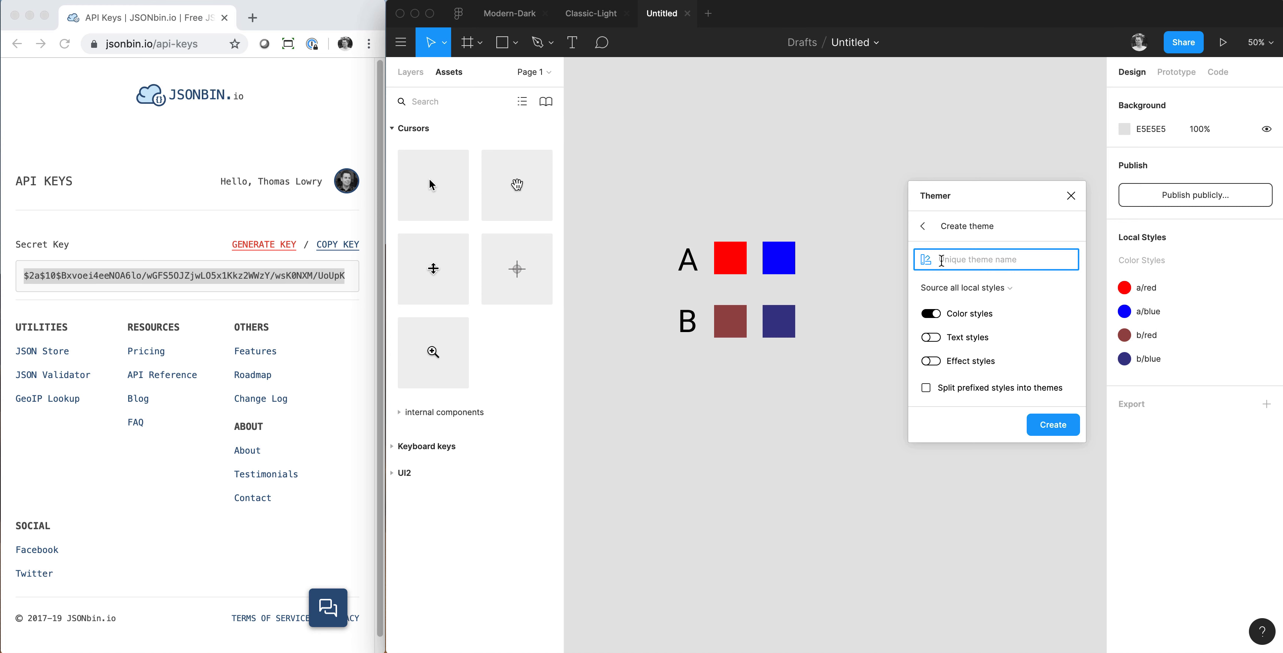
pyautogui.click(926, 389)
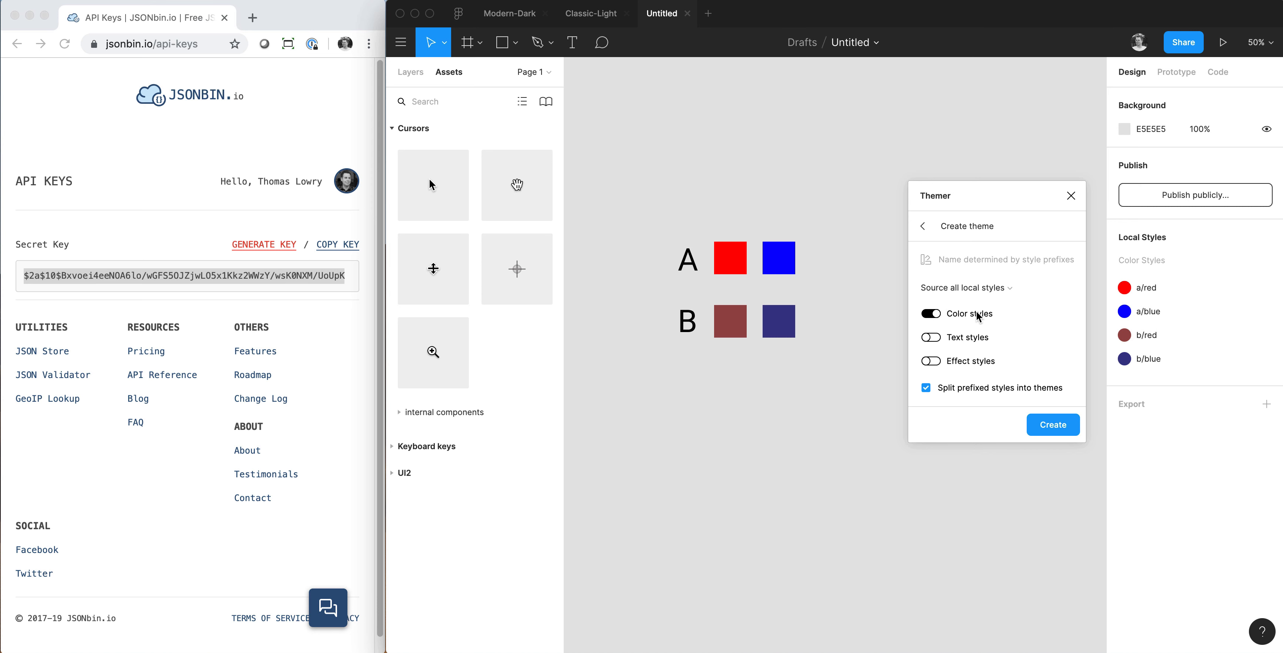
pyautogui.click(1049, 426)
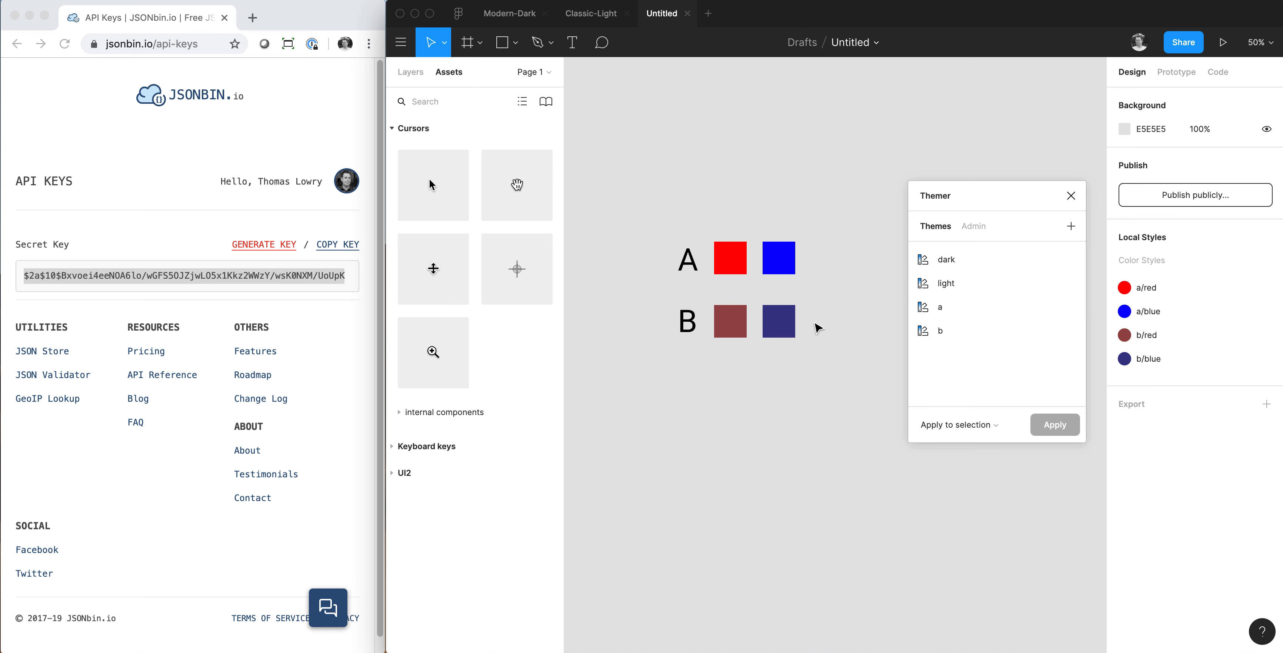
# Place a copy of the row A squares below row B at Y 174 and apply theme b followed by theme a.
pyautogui.moveTo(823, 306); pyautogui.dragTo(731, 453)
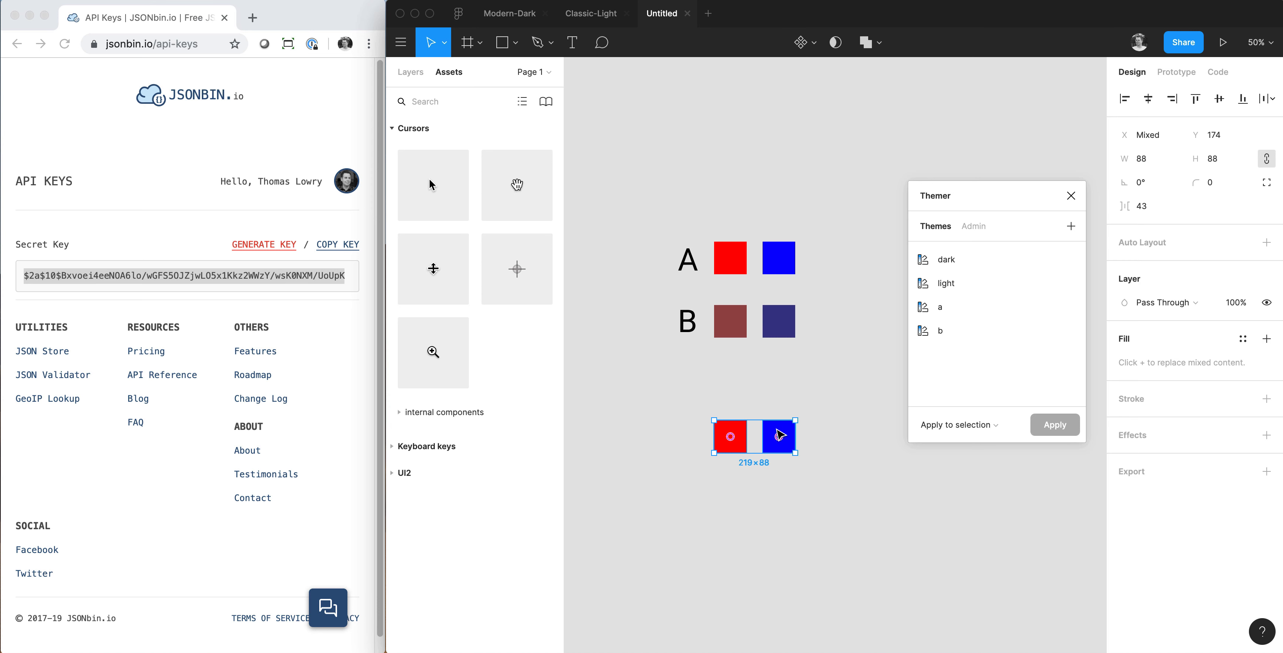
pyautogui.click(911, 333)
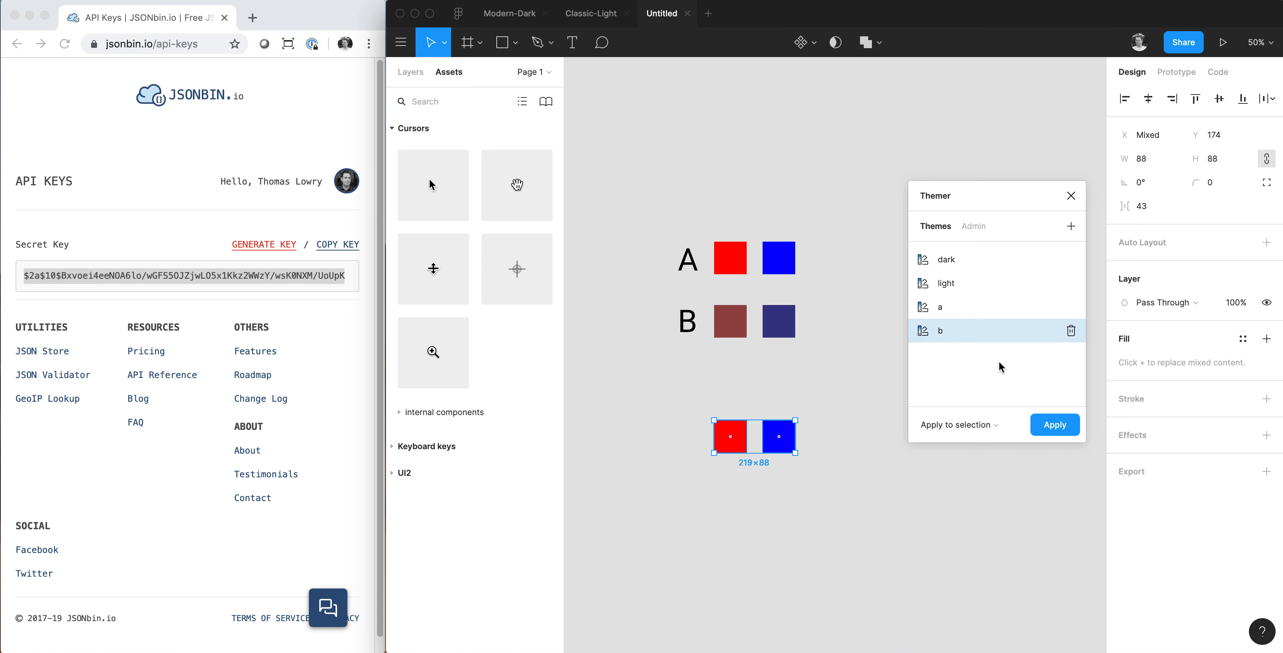
pyautogui.click(1054, 427)
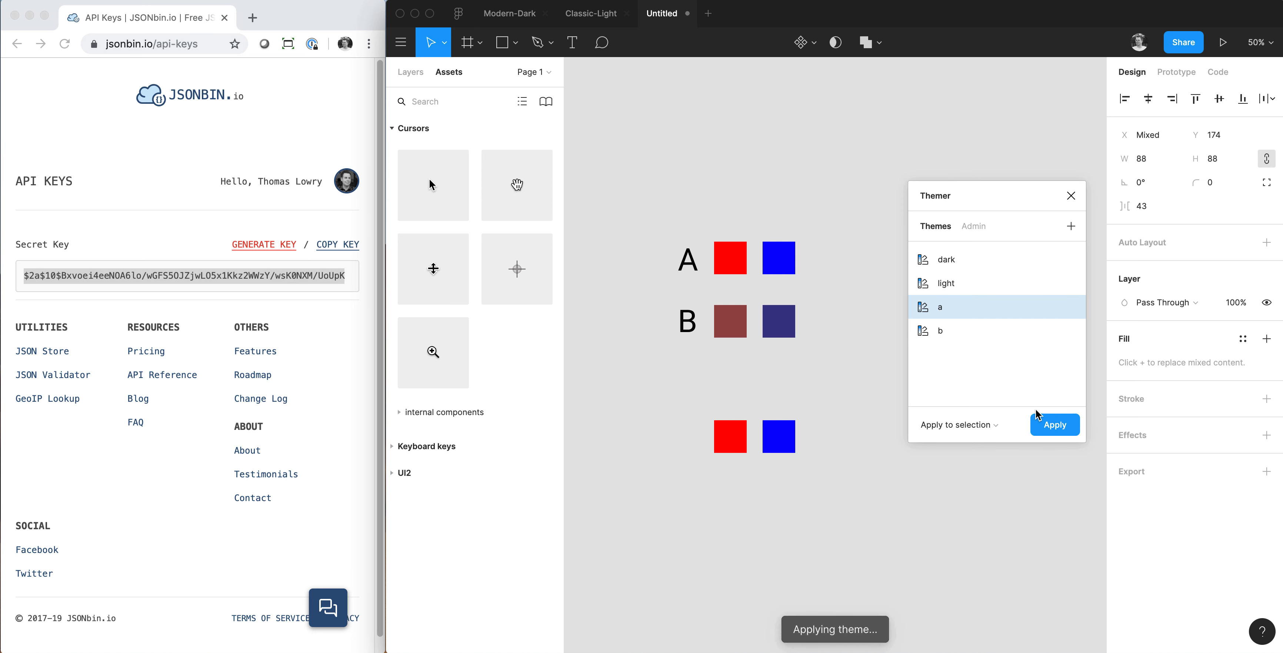
pyautogui.click(854, 393)
# Apply theme a and then theme b to the four squares in rows A and B.
pyautogui.moveTo(840, 361); pyautogui.dragTo(730, 258)
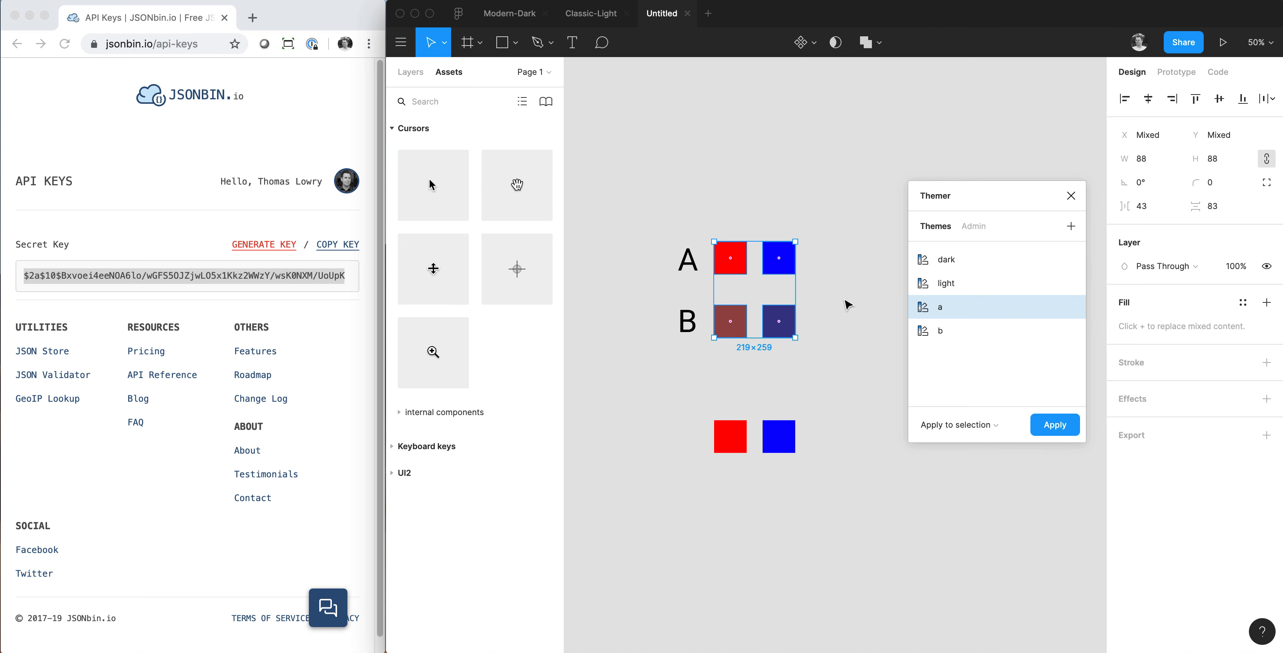
pyautogui.click(1066, 423)
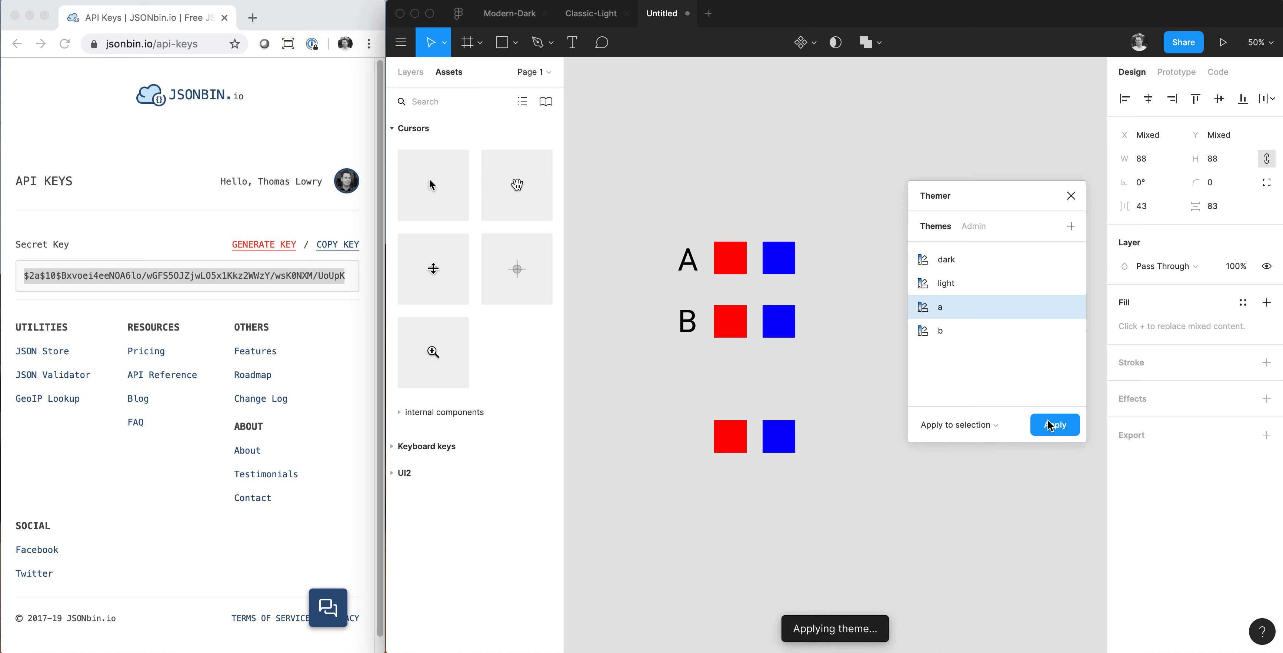
pyautogui.click(1066, 332)
pyautogui.click(1058, 422)
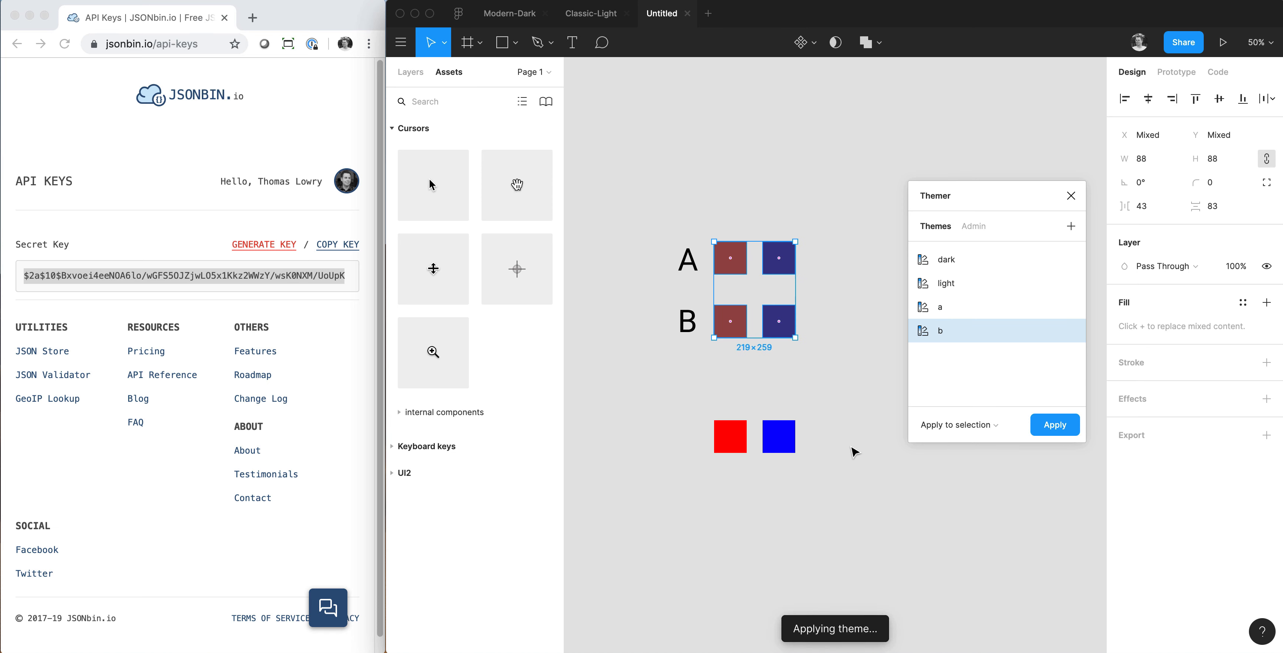